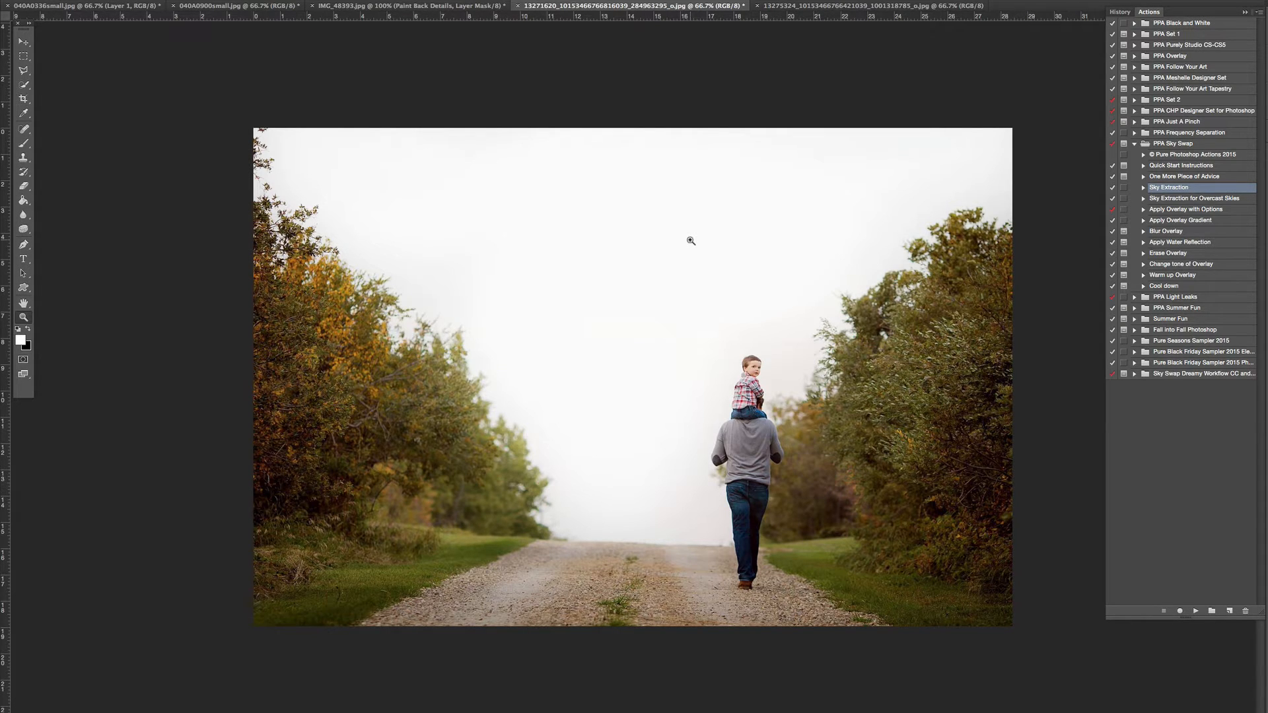
Run the Sky Extraction action and the Apply Overlay with Options action, choosing the sunset image PPA Sky Swap Overlay 50.
{"action": "left_click", "coordinate": [1196, 610]}
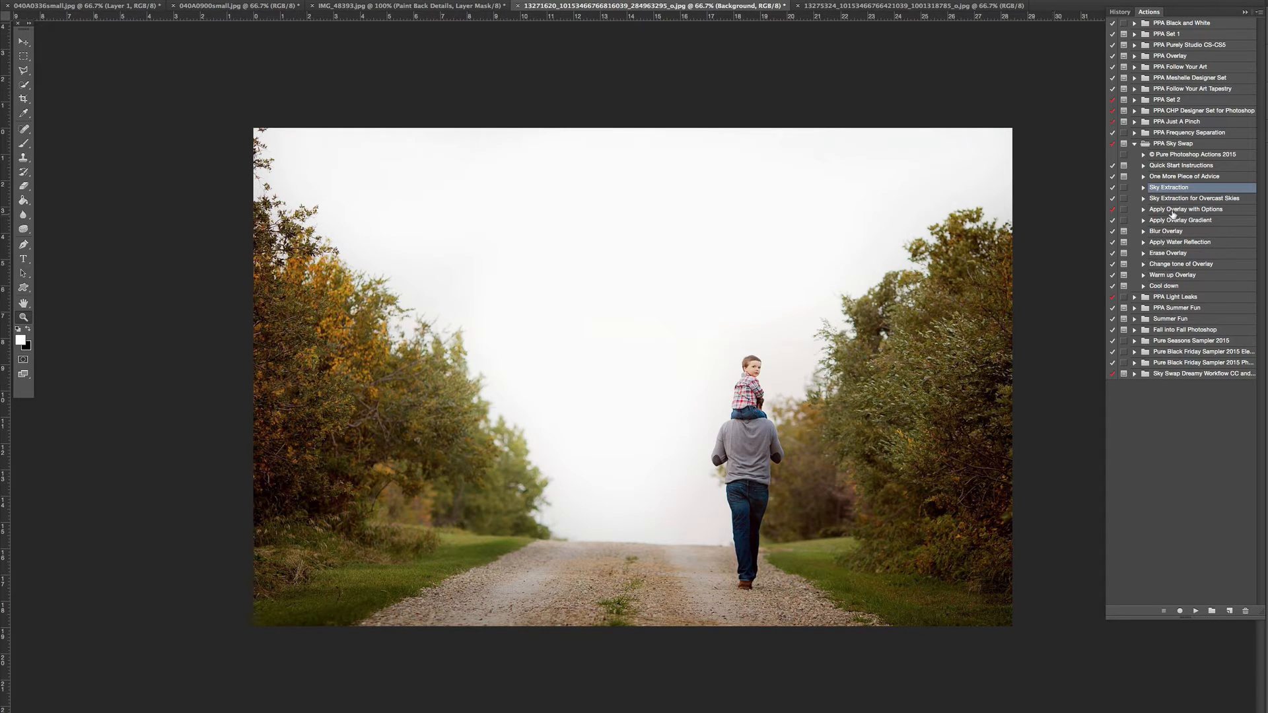
{"action": "left_click", "coordinate": [1211, 210]}
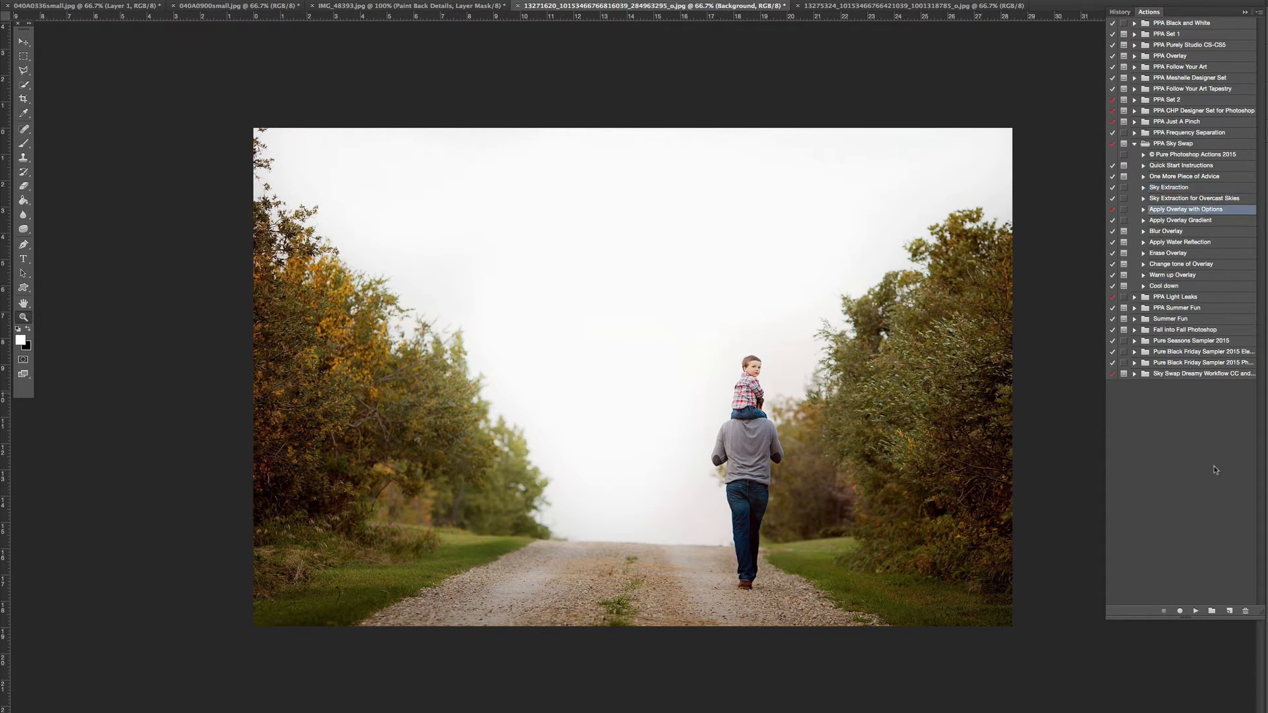
{"action": "left_click", "coordinate": [1196, 611]}
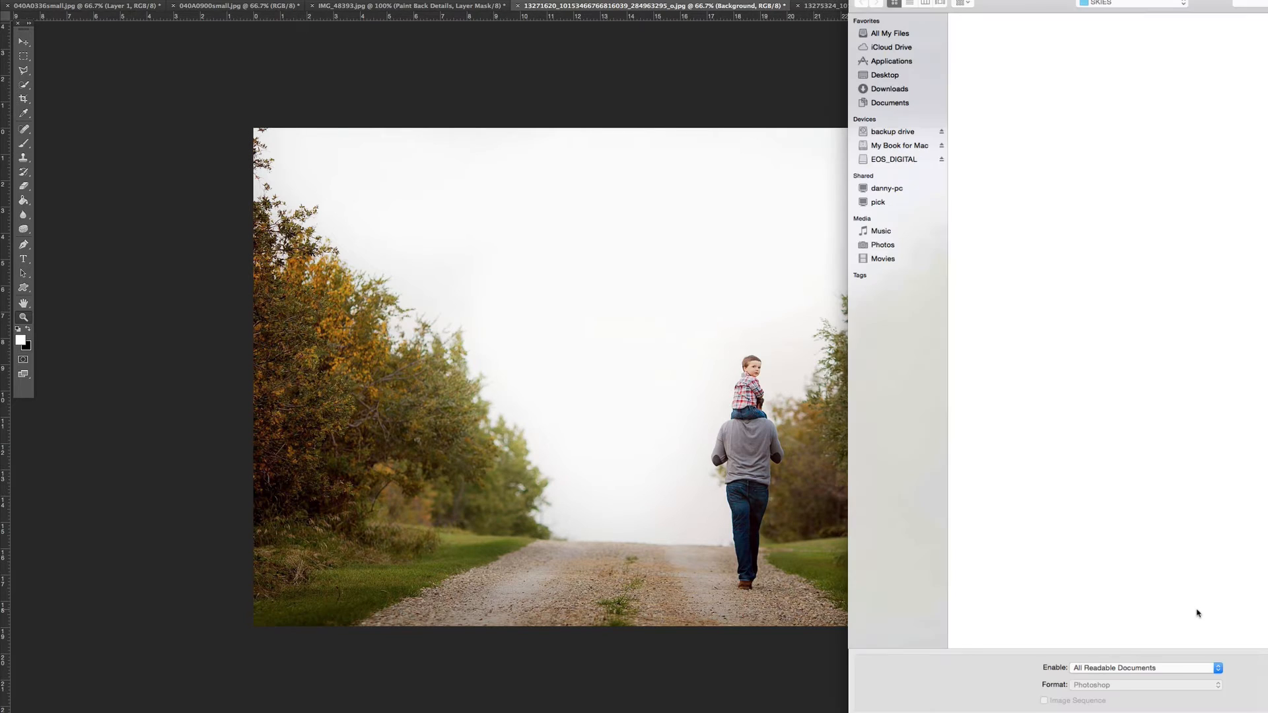
{"action": "scroll", "coordinate": [1099, 333], "scroll_direction": "down", "scroll_amount": 5}
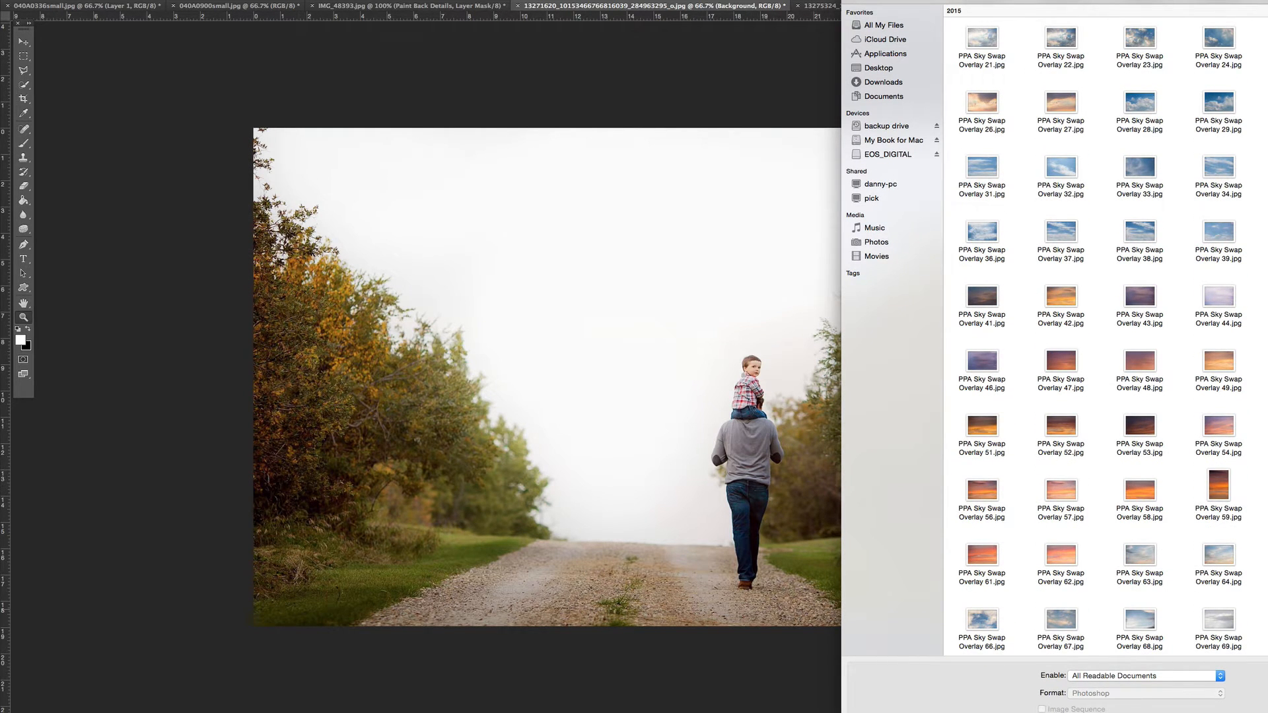
{"action": "left_click", "coordinate": [1266, 361]}
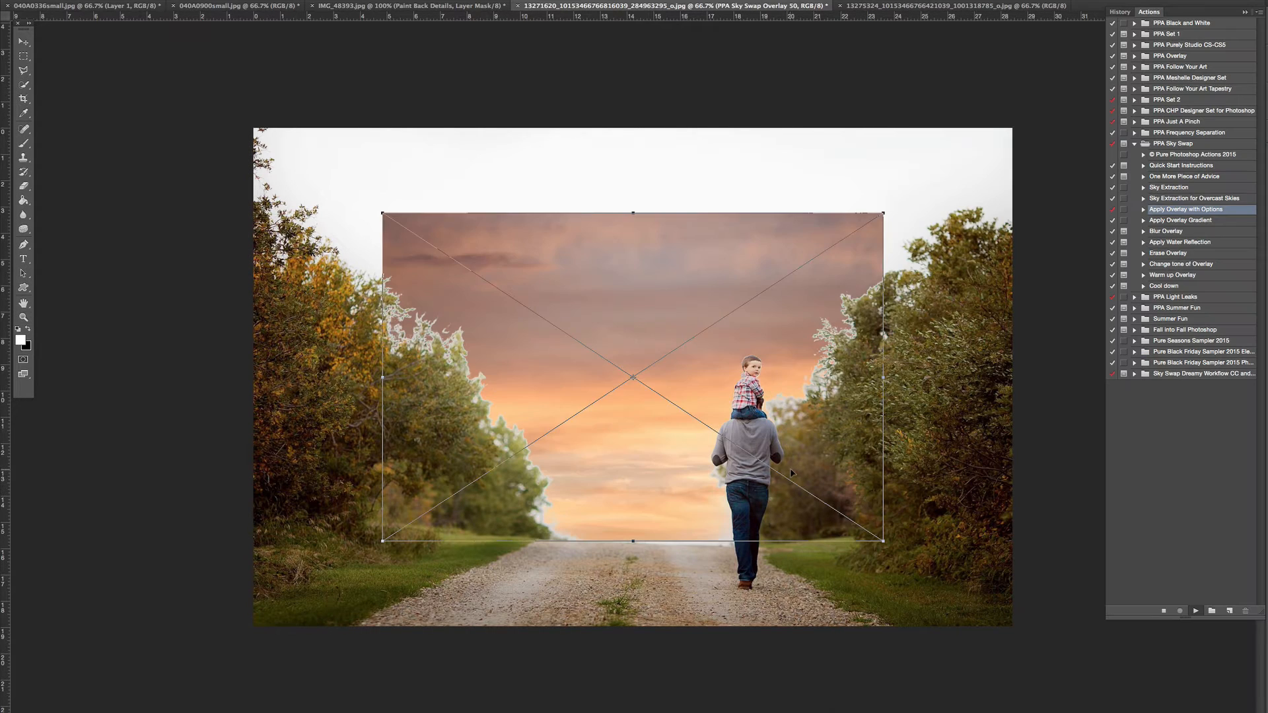
Enlarge and place the sunset overlay so it covers the whole sky, and shift its fade mask down toward the horizon.
{"action": "left_click_drag", "start_coordinate": [709, 435], "coordinate": [573, 333]}
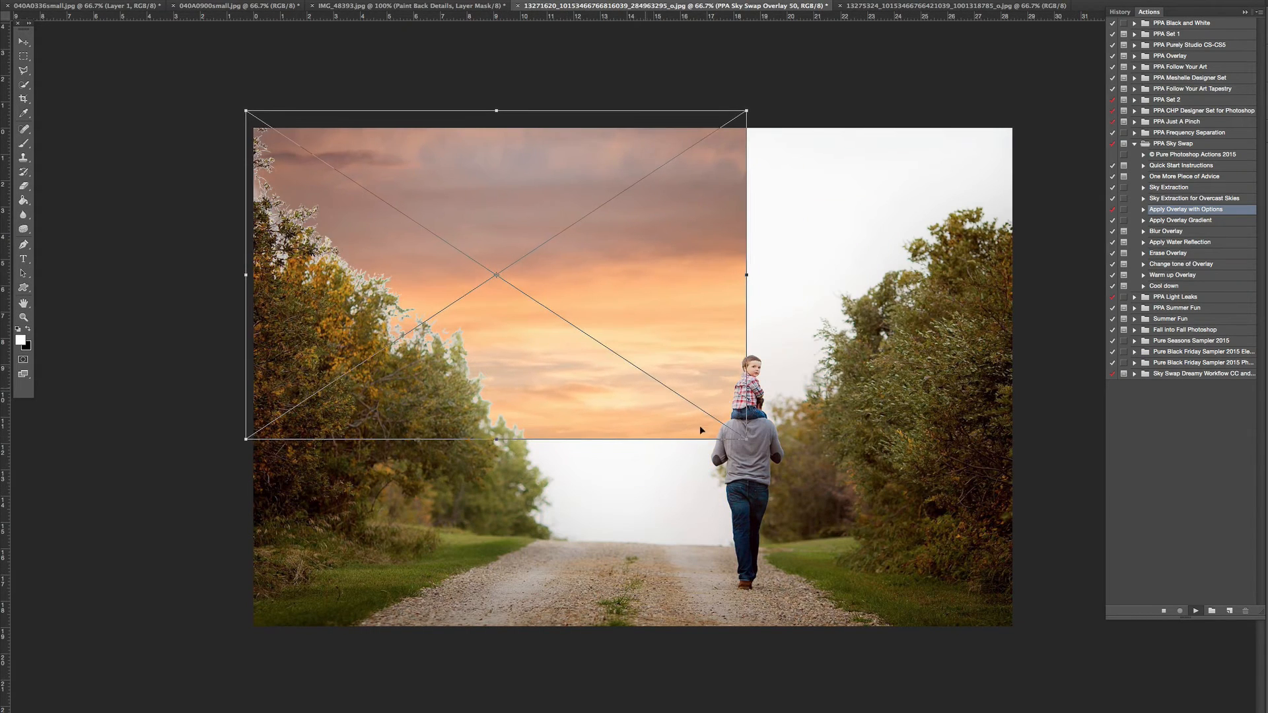
{"action": "left_click_drag", "start_coordinate": [746, 440], "coordinate": [1034, 599]}
{"action": "left_click_drag", "start_coordinate": [769, 375], "coordinate": [727, 274]}
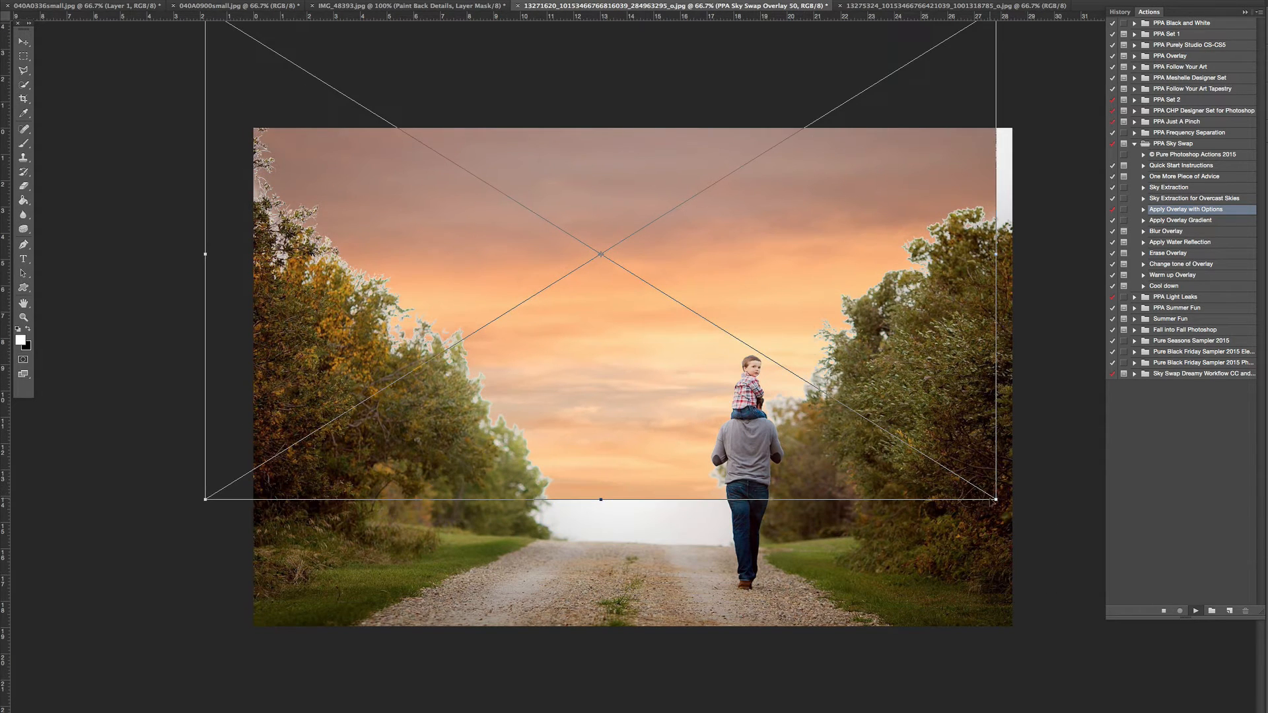
{"action": "left_click_drag", "start_coordinate": [995, 499], "coordinate": [1028, 588]}
{"action": "mouse_move", "coordinate": [914, 459]}
{"action": "left_mouse_down"}
{"action": "mouse_move", "coordinate": [911, 437]}
{"action": "mouse_move", "coordinate": [921, 448]}
{"action": "left_mouse_up"}
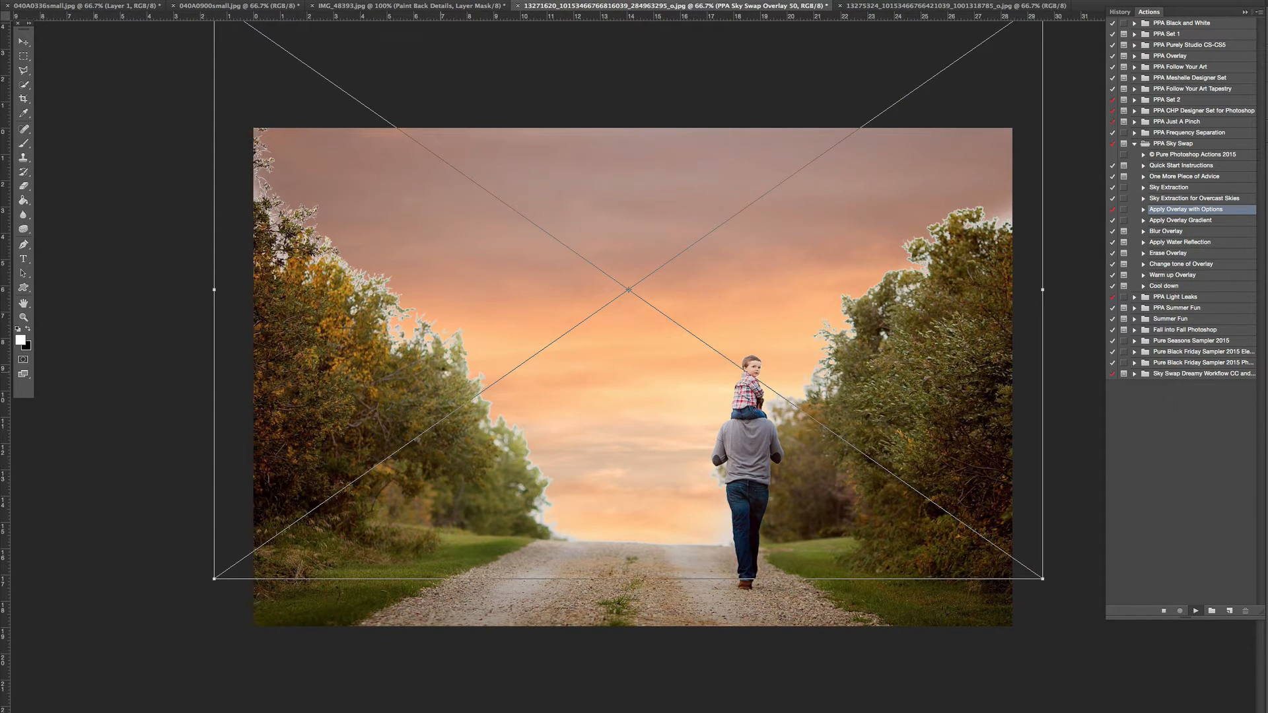
{"action": "key", "text": "Return"}
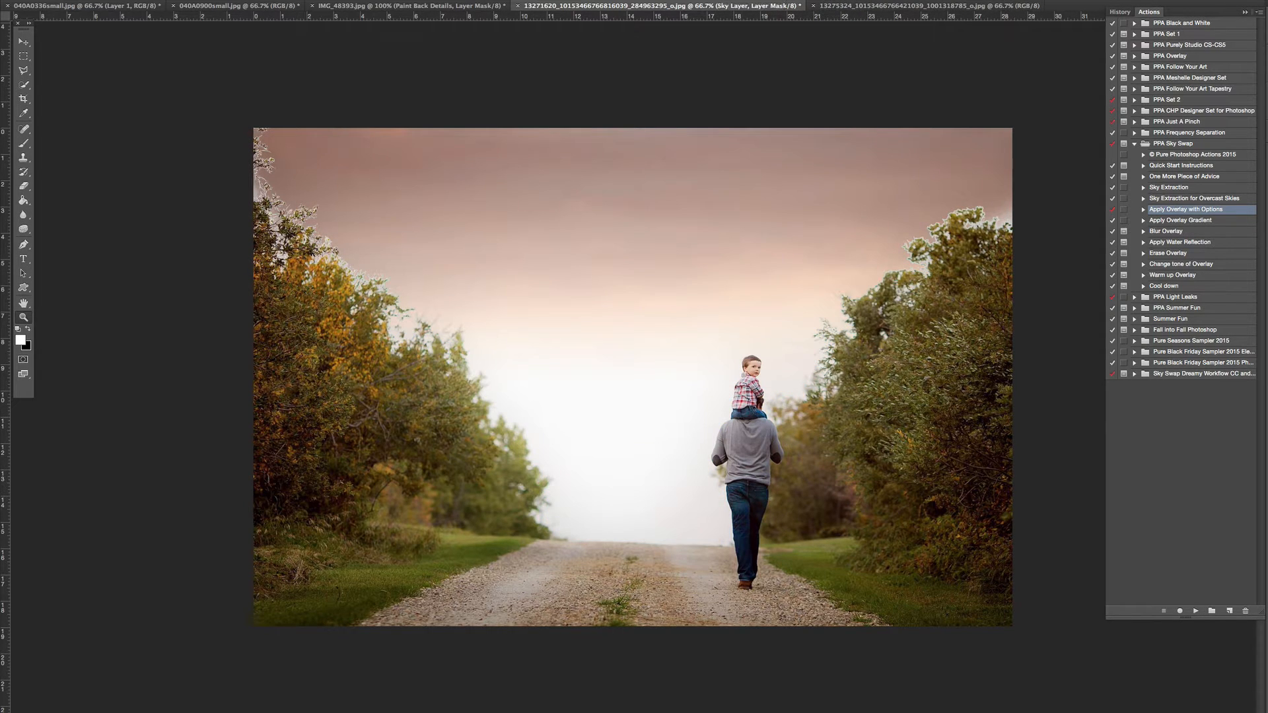
{"action": "left_click_drag", "start_coordinate": [668, 433], "coordinate": [667, 499]}
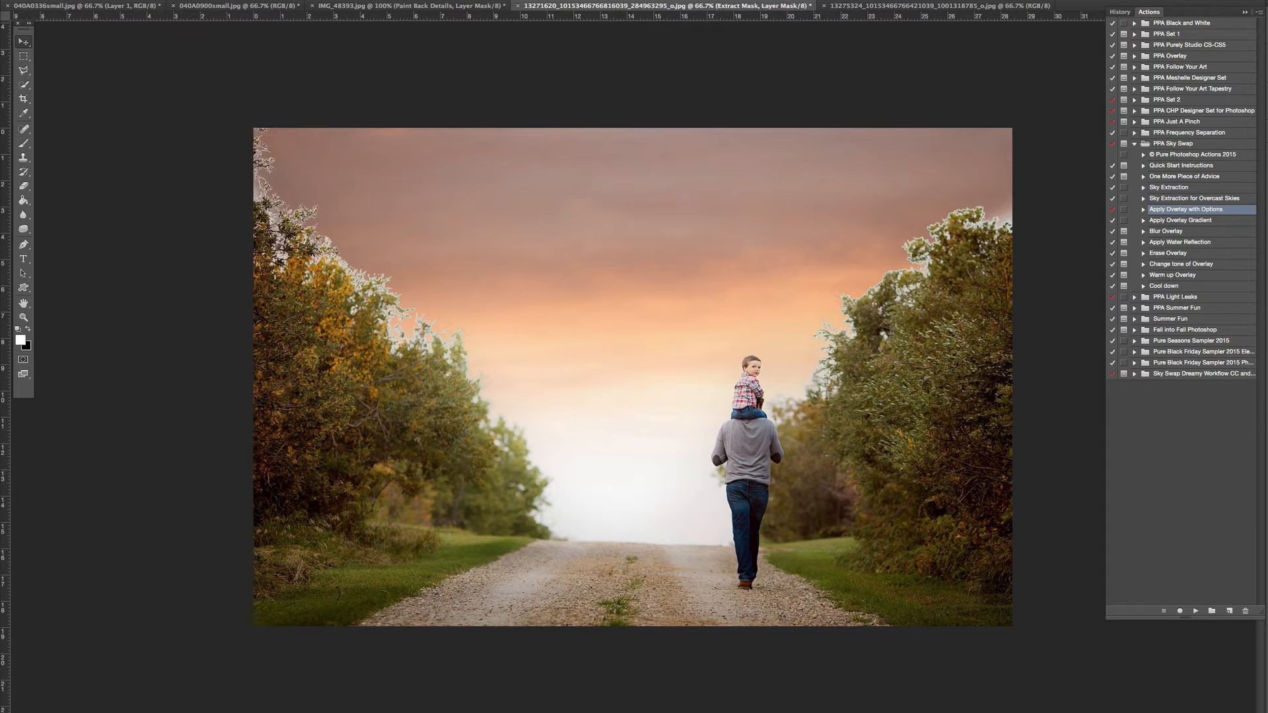
Paint with a large black brush on the Extract Mask layer mask to clear the halo along the left-hand trees.
{"action": "key", "text": "b"}
{"action": "key", "text": "bracketright"}
{"action": "key", "text": "bracketright"}
{"action": "key", "text": "bracketright"}
{"action": "key", "text": "bracketright"}
{"action": "key", "text": "bracketright"}
{"action": "key", "text": "bracketright"}
{"action": "key", "text": "bracketright"}
{"action": "key", "text": "bracketright"}
{"action": "key", "text": "bracketright"}
{"action": "key", "text": "bracketright"}
{"action": "key", "text": "x"}
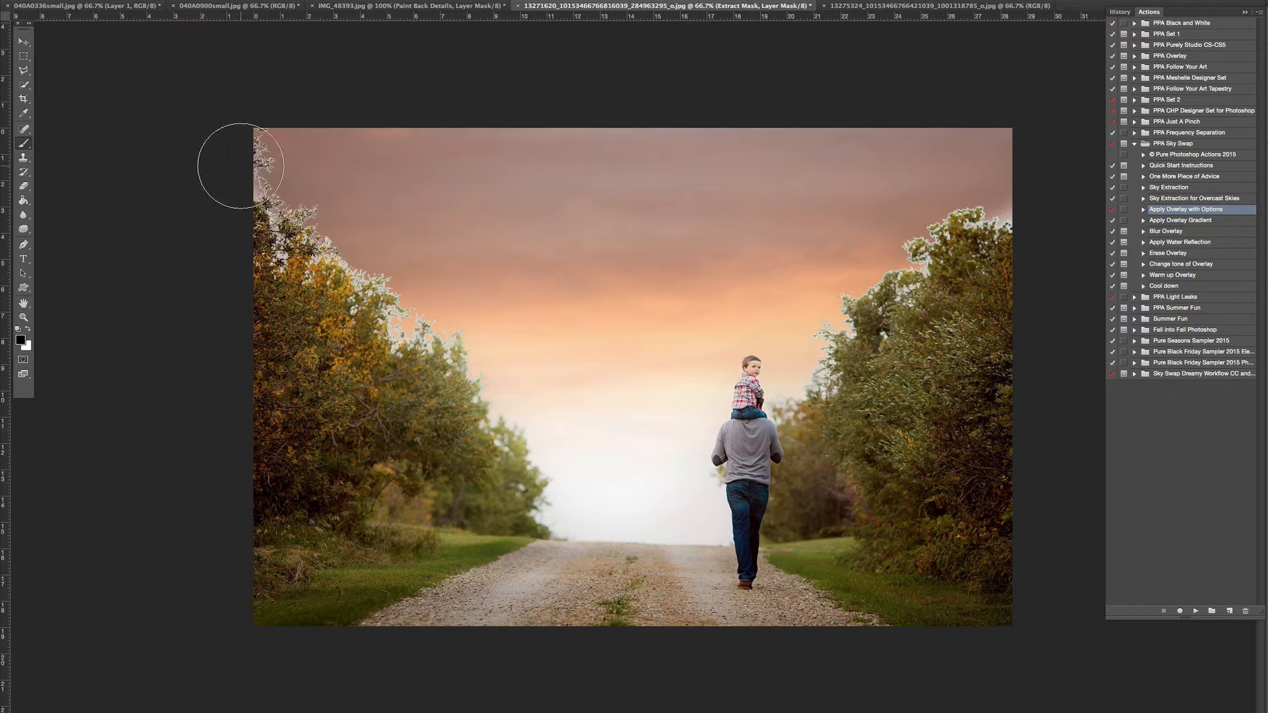
{"action": "key", "text": "bracketright"}
{"action": "key", "text": "bracketright"}
{"action": "key", "text": "bracketright"}
{"action": "key", "text": "bracketright"}
{"action": "left_click_drag", "start_coordinate": [248, 123], "coordinate": [439, 319]}
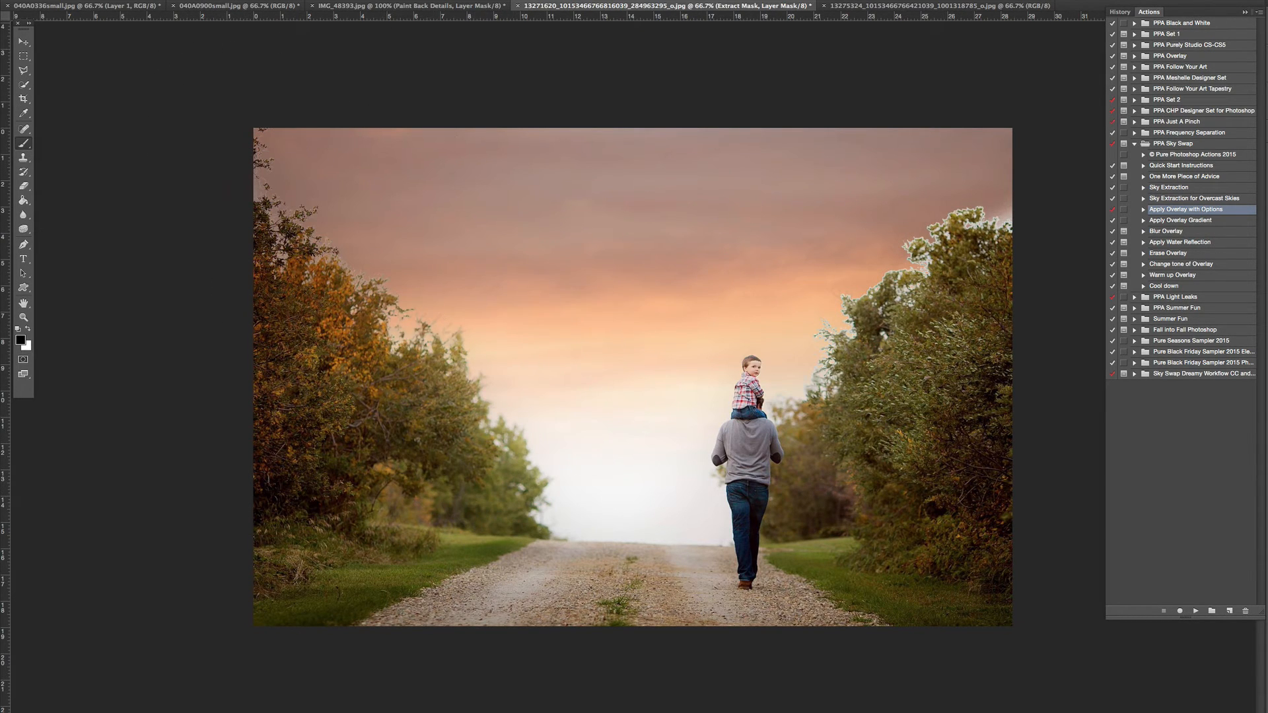
{"action": "left_click_drag", "start_coordinate": [330, 157], "coordinate": [499, 348]}
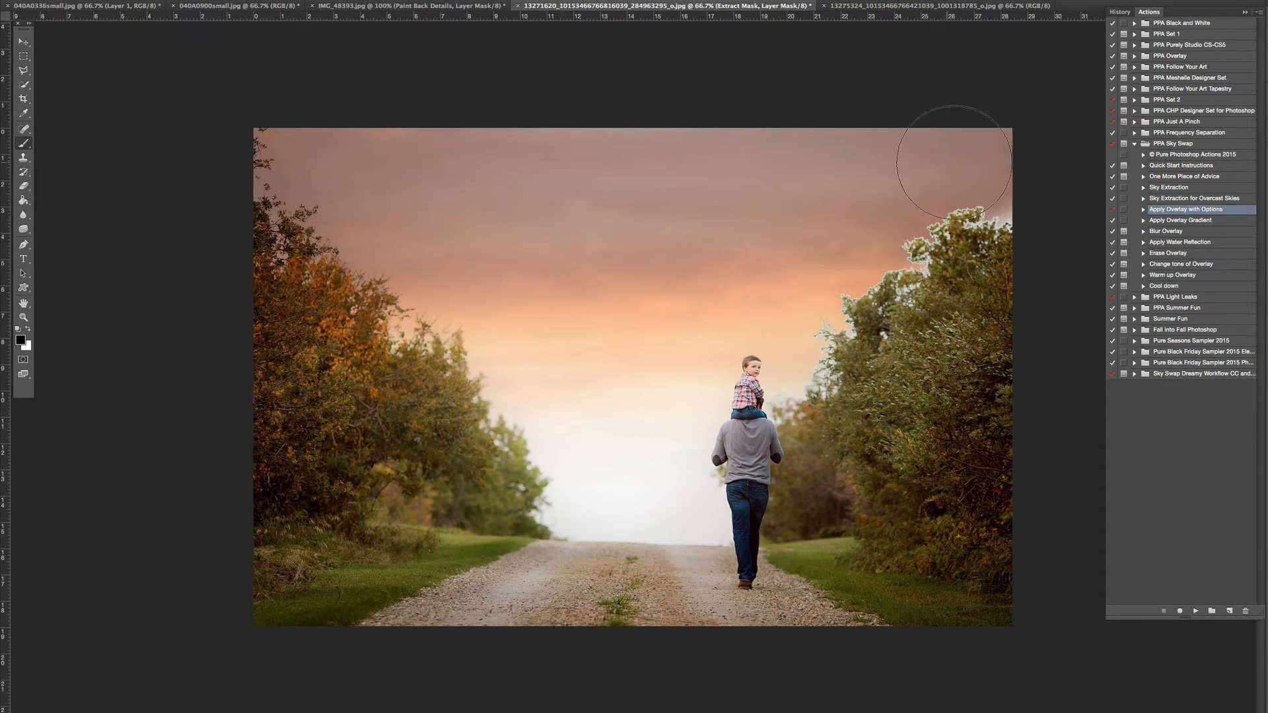
Paint black on the Extract Mask along the right-hand trees and, with a smaller brush, around the boy's head.
{"action": "mouse_move", "coordinate": [996, 197]}
{"action": "left_mouse_down"}
{"action": "mouse_move", "coordinate": [953, 200]}
{"action": "mouse_move", "coordinate": [898, 253]}
{"action": "mouse_move", "coordinate": [835, 357]}
{"action": "mouse_move", "coordinate": [820, 423]}
{"action": "left_mouse_up"}
{"action": "key", "text": "bracketleft"}
{"action": "key", "text": "bracketleft"}
{"action": "key", "text": "bracketleft"}
{"action": "key", "text": "bracketleft"}
{"action": "key", "text": "bracketleft"}
{"action": "key", "text": "bracketleft"}
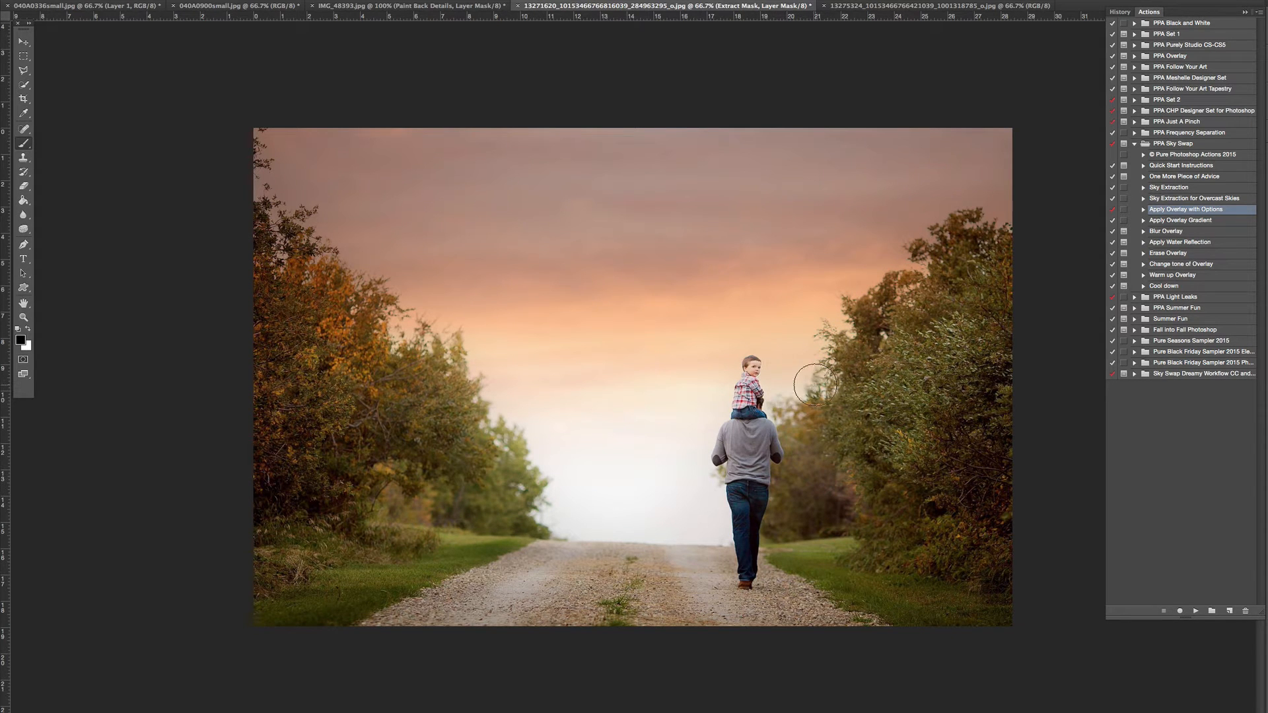
{"action": "key", "text": "bracketleft"}
{"action": "key", "text": "bracketleft"}
{"action": "key", "text": "bracketleft"}
{"action": "key", "text": "bracketleft"}
{"action": "key", "text": "bracketleft"}
{"action": "mouse_move", "coordinate": [737, 368]}
{"action": "left_mouse_down"}
{"action": "mouse_move", "coordinate": [764, 349]}
{"action": "mouse_move", "coordinate": [767, 378]}
{"action": "left_mouse_up"}
Refine the top of the left-hand tree on the Paint Back Details mask, restoring detail with white and hiding it with black.
{"action": "key", "text": "bracketright"}
{"action": "key", "text": "bracketright"}
{"action": "key", "text": "bracketright"}
{"action": "key", "text": "bracketright"}
{"action": "key", "text": "bracketright"}
{"action": "key", "text": "bracketright"}
{"action": "key", "text": "bracketright"}
{"action": "key", "text": "bracketright"}
{"action": "key", "text": "bracketright"}
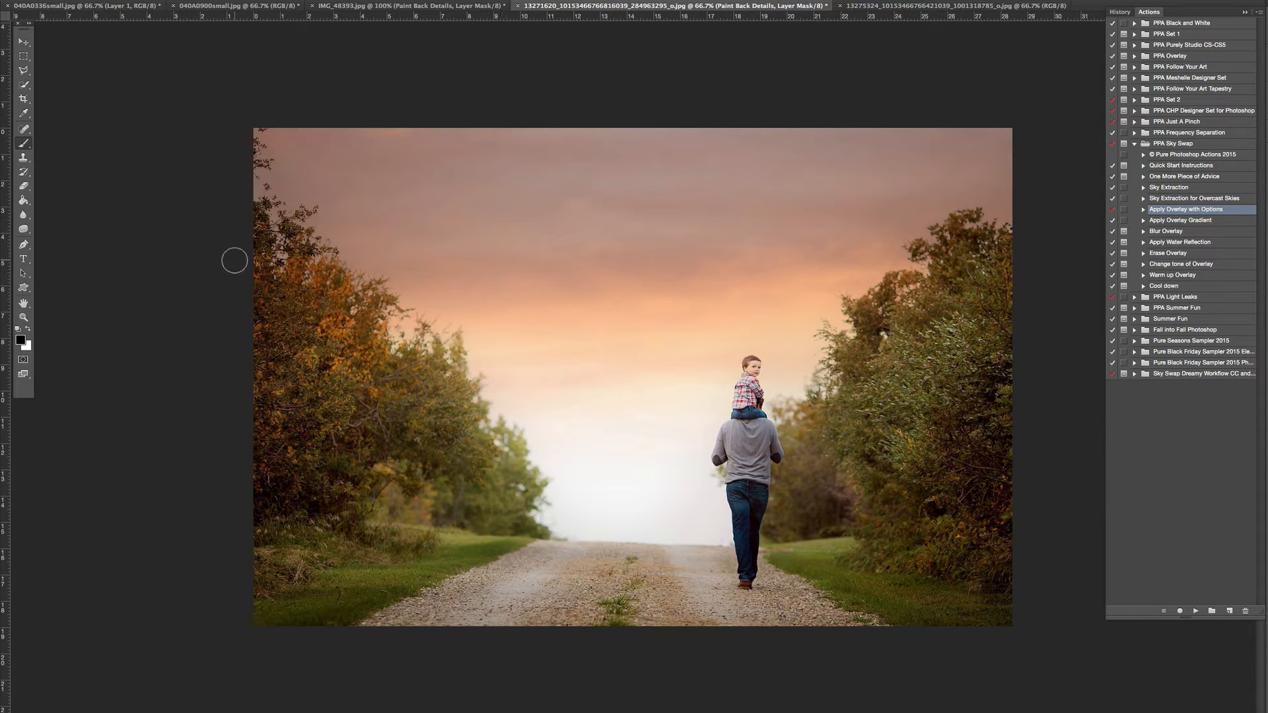
{"action": "key", "text": "x"}
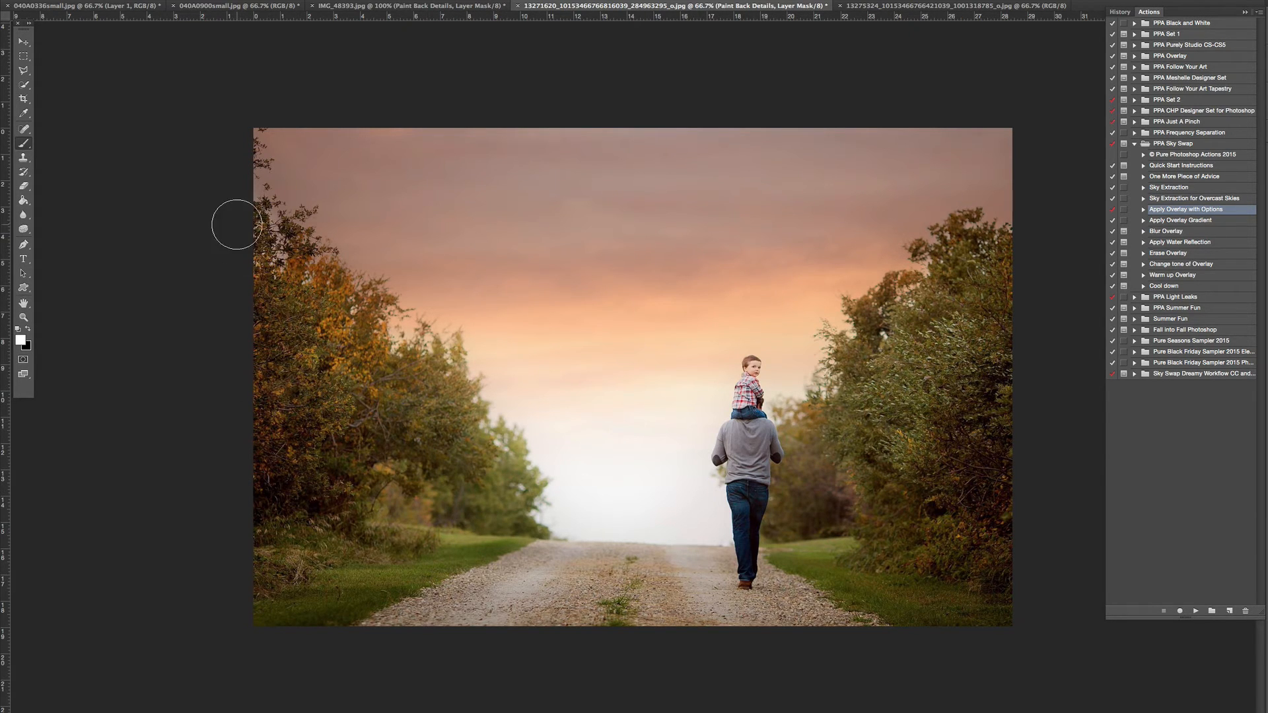
{"action": "key", "text": "x"}
{"action": "left_click_drag", "start_coordinate": [267, 215], "coordinate": [270, 233]}
Adjust the visible effect of the Brighten, Saturation and Darken layers by changing their opacity.
{"action": "key", "text": "alt+["}
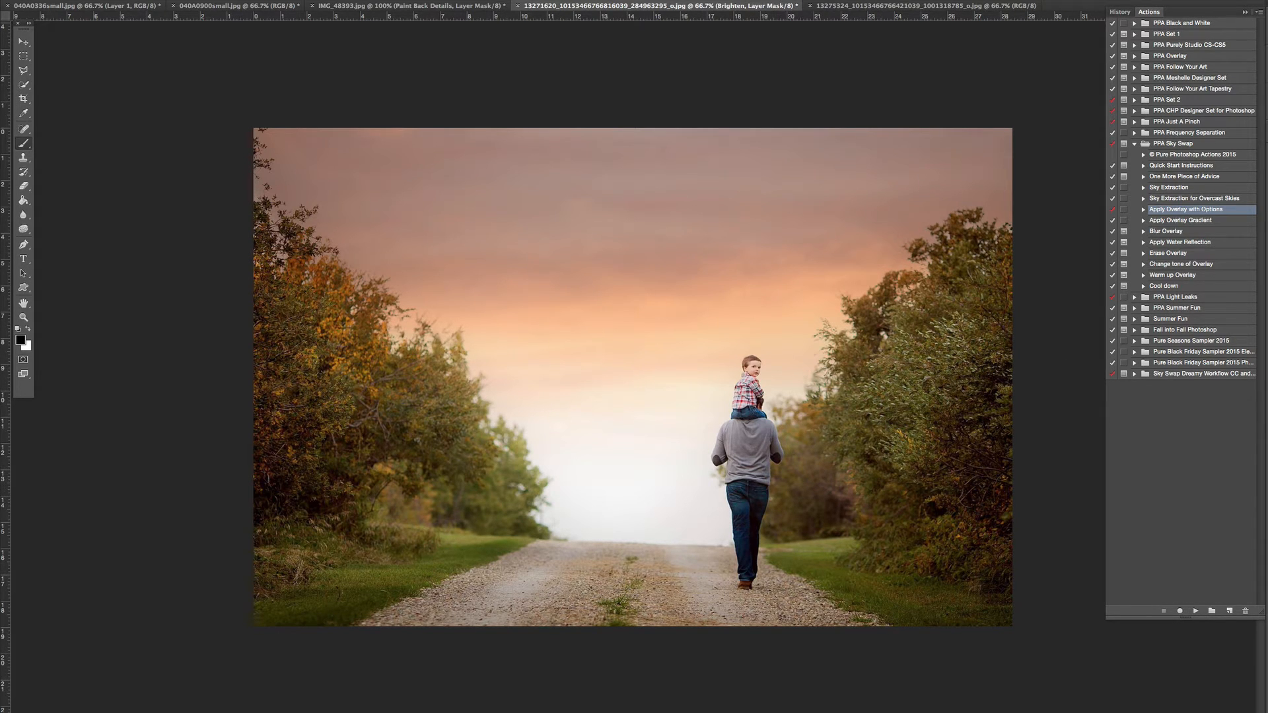
{"action": "key", "text": "super+comma"}
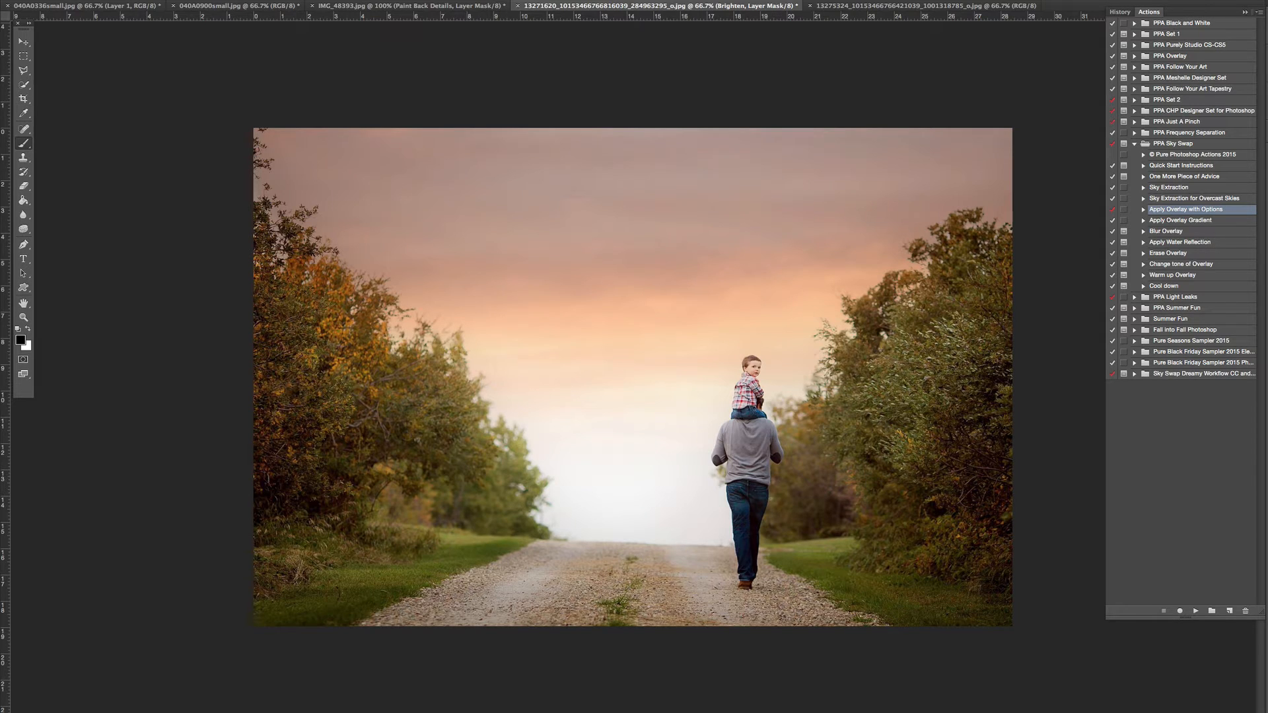
{"action": "key", "text": "alt+["}
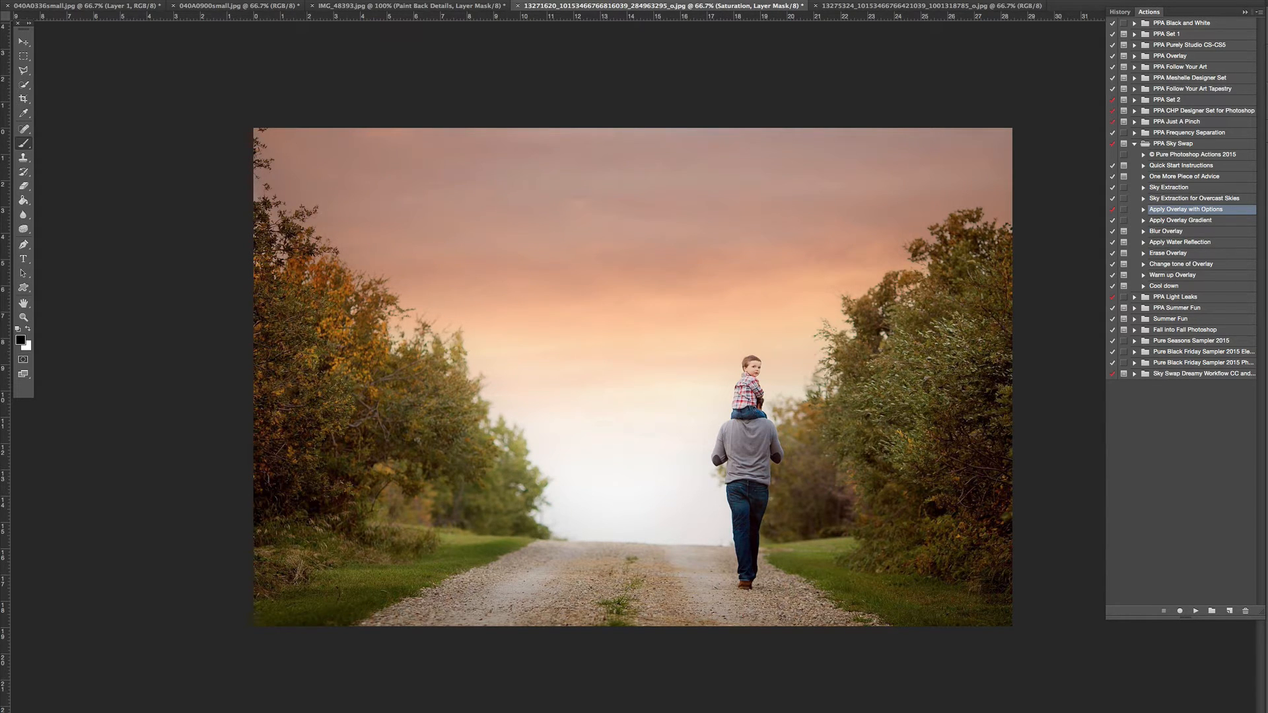
{"action": "key", "text": "alt+["}
{"action": "key", "text": "super+comma"}
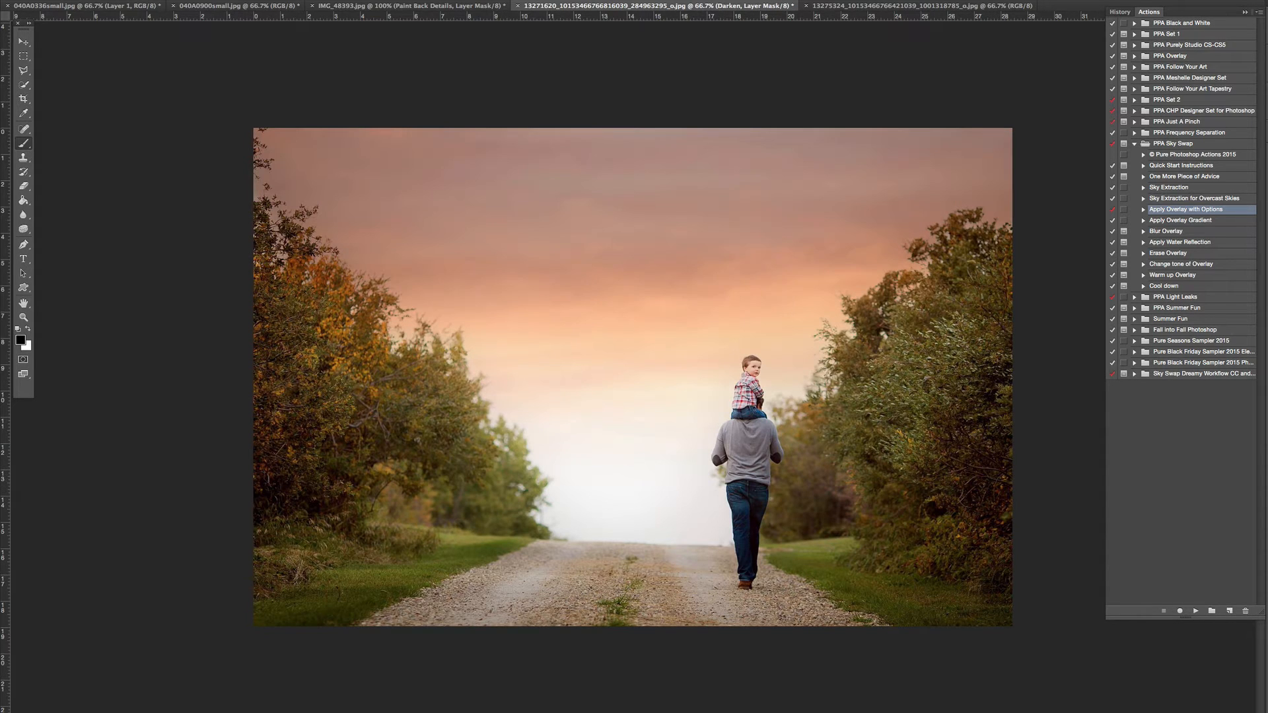
Compare Snapshot 1 with Snapshot 4 in the history, and return the photo to Snapshot 1.
{"action": "left_click", "coordinate": [1120, 13]}
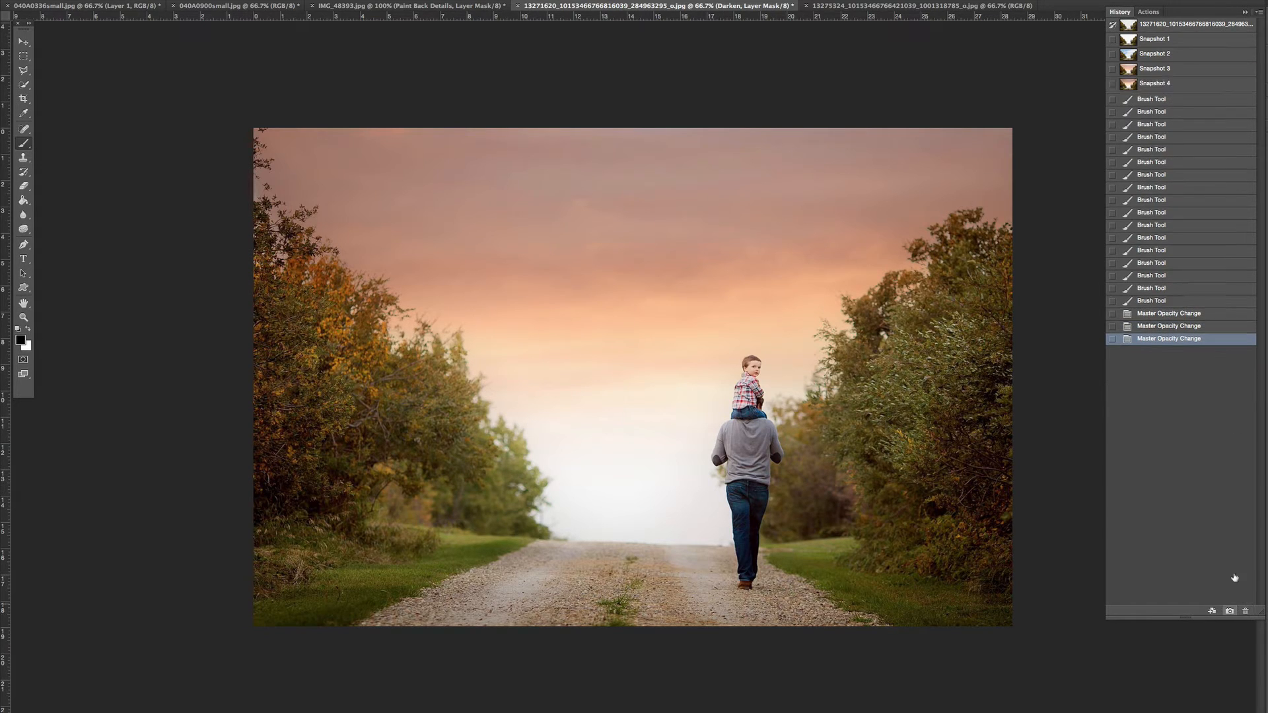
{"action": "left_click", "coordinate": [1166, 41]}
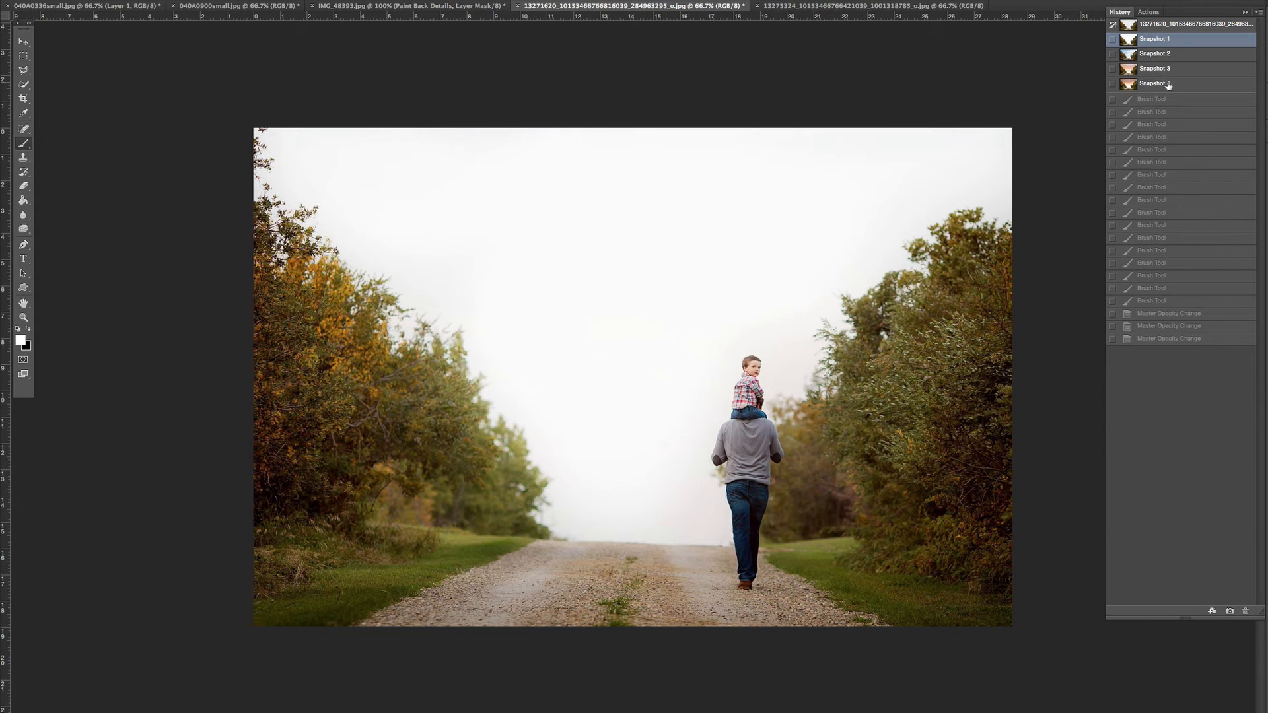
{"action": "left_click", "coordinate": [1166, 83]}
{"action": "left_click", "coordinate": [1167, 40]}
Rerun the Sky Extraction and Apply Overlay with Options actions, choosing the blue sky image PPA Sky Swap Overlay 32.
{"action": "left_click", "coordinate": [1151, 13]}
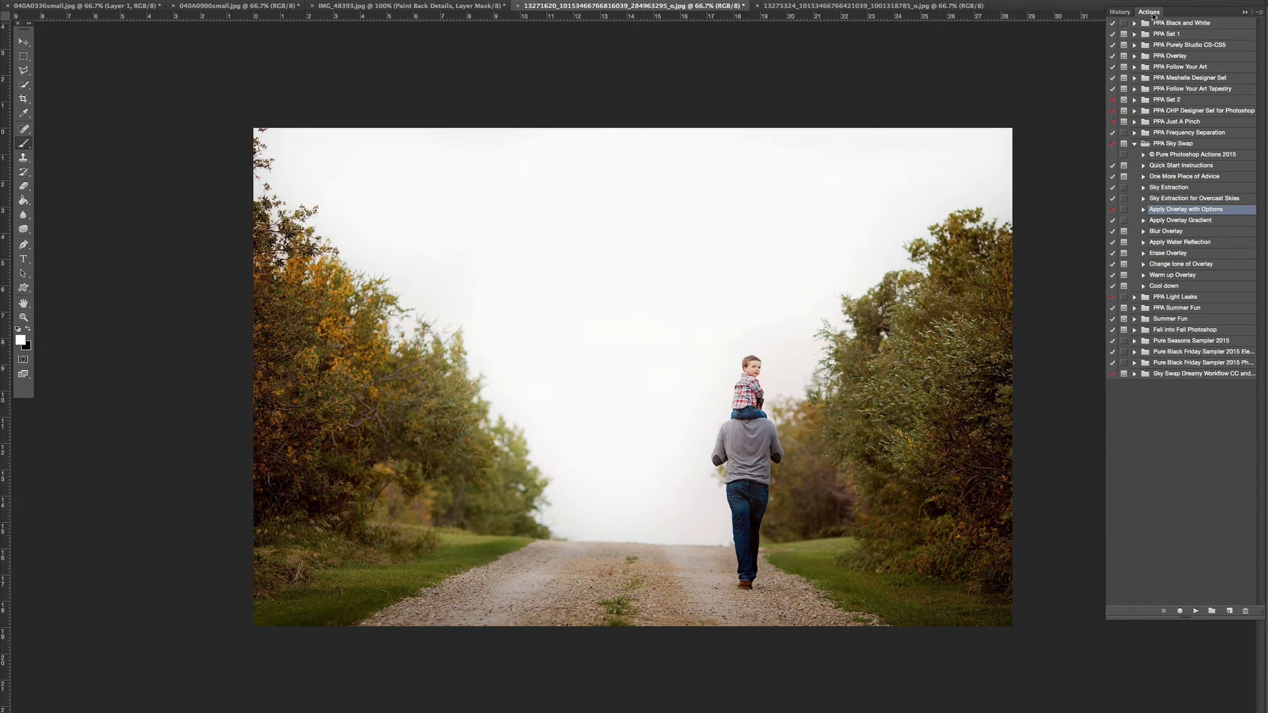
{"action": "left_click", "coordinate": [1193, 189]}
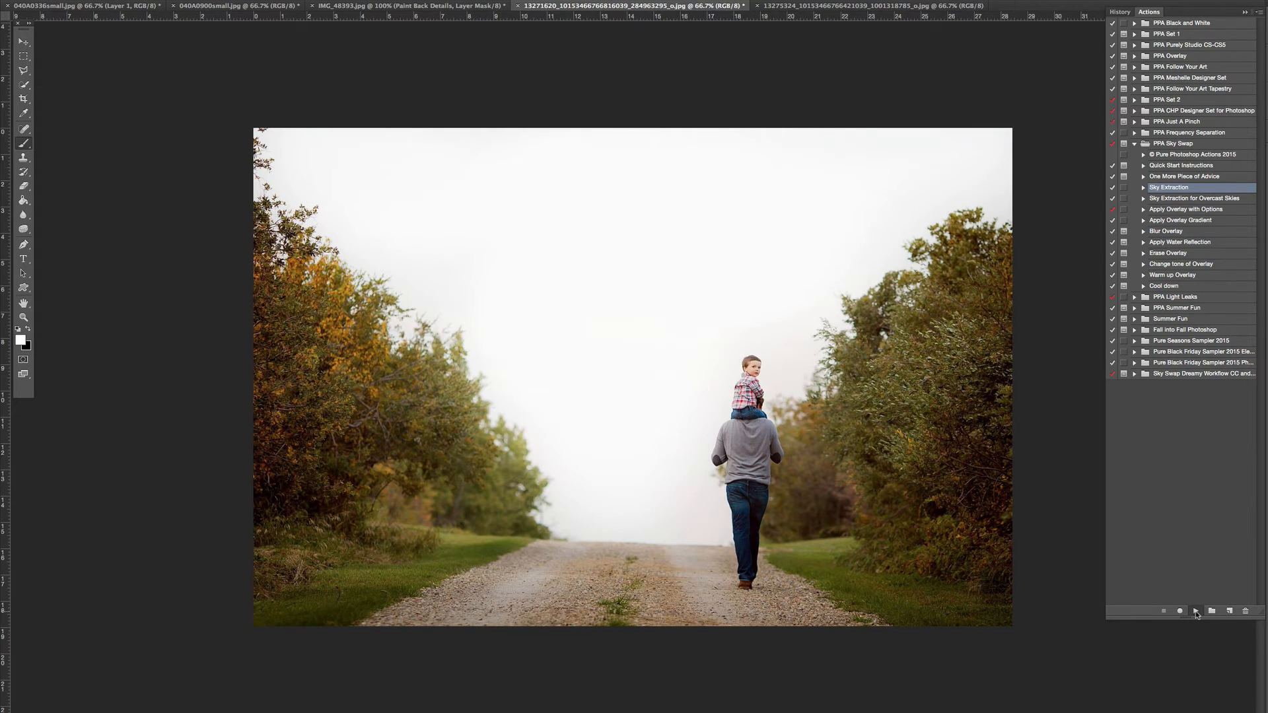
{"action": "left_click", "coordinate": [1196, 612]}
{"action": "left_click", "coordinate": [1197, 210]}
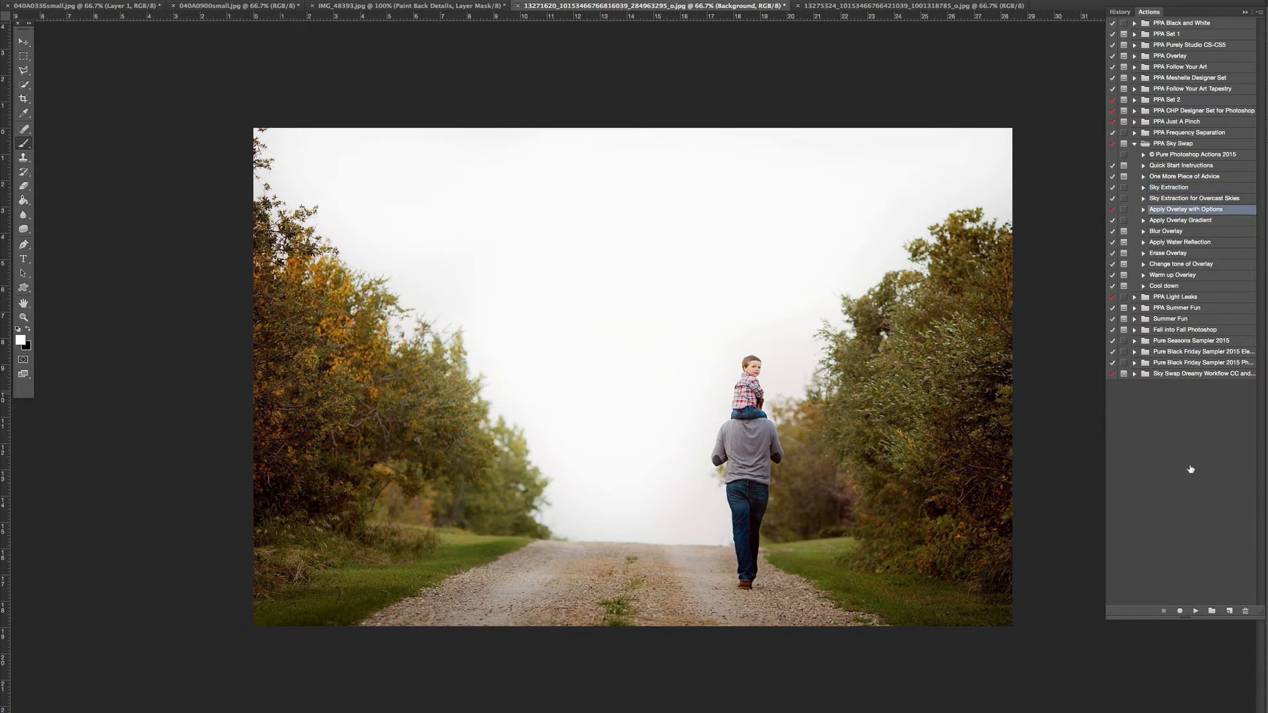
{"action": "left_click", "coordinate": [1196, 613]}
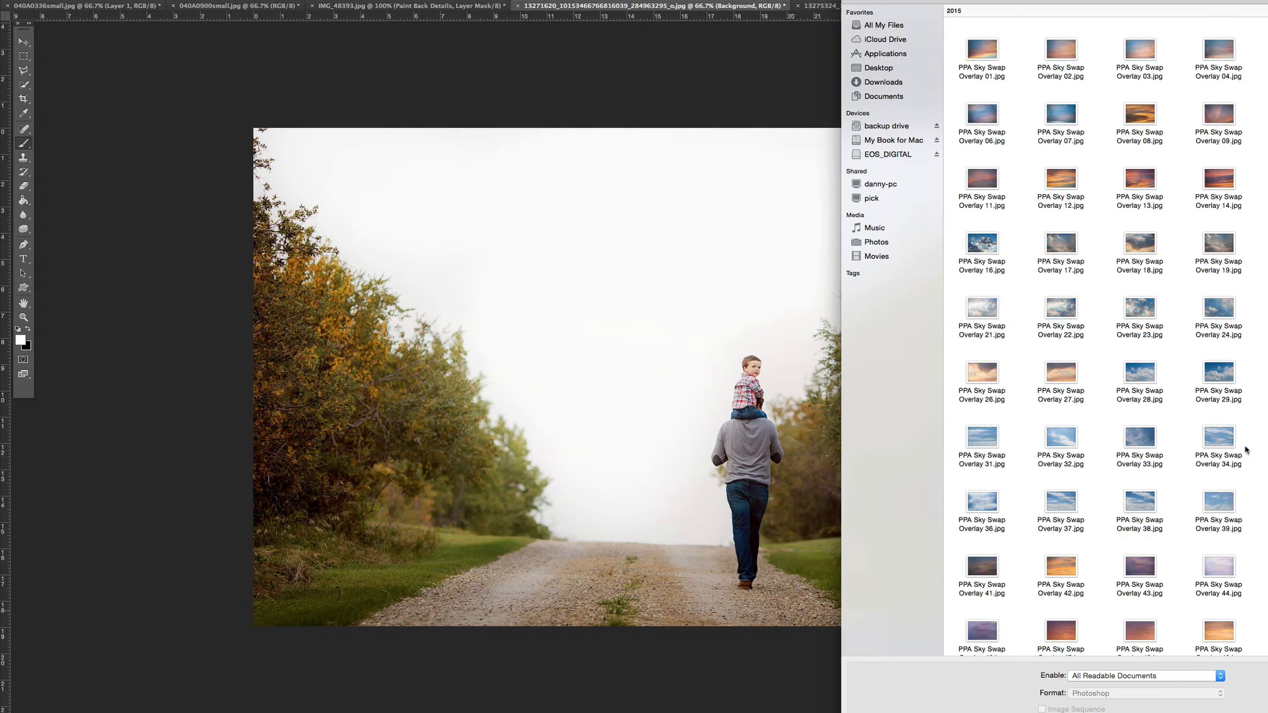
{"action": "left_click", "coordinate": [1064, 460]}
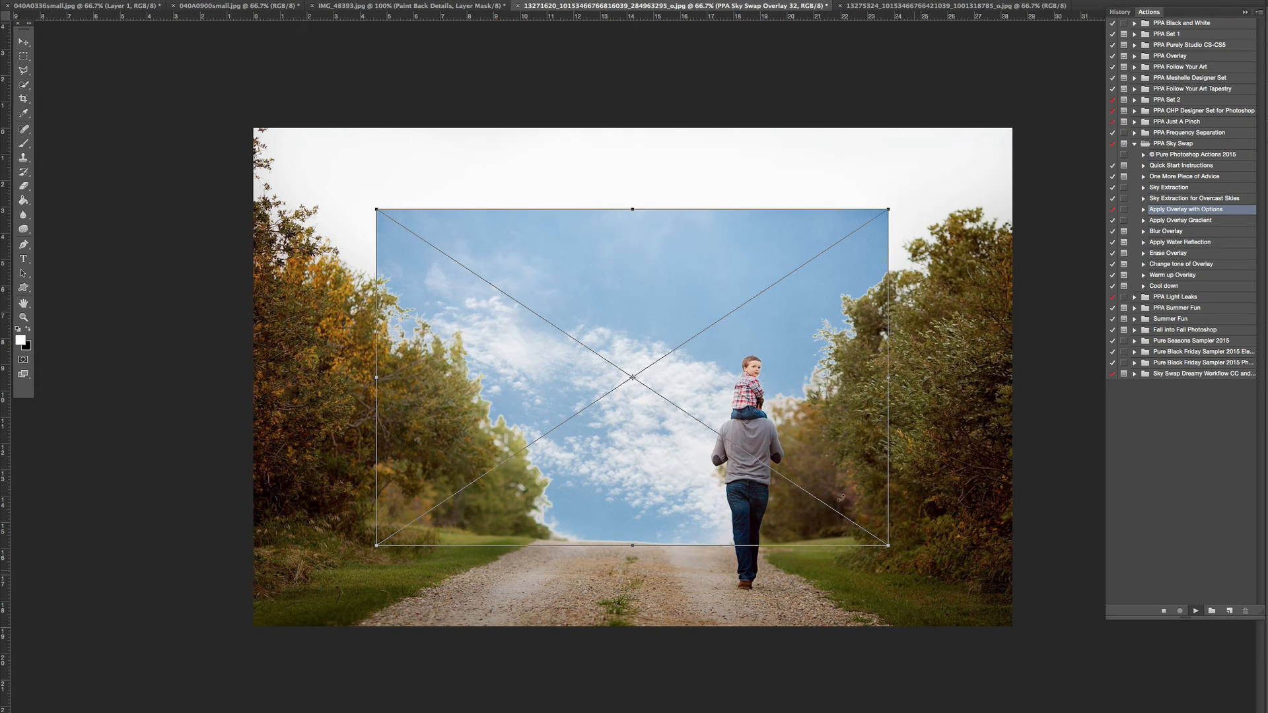
Place the blue sky overlay enlarged over the whole sky and flipped vertically, and shift its fade mask down toward the horizon.
{"action": "left_click_drag", "start_coordinate": [629, 343], "coordinate": [511, 258]}
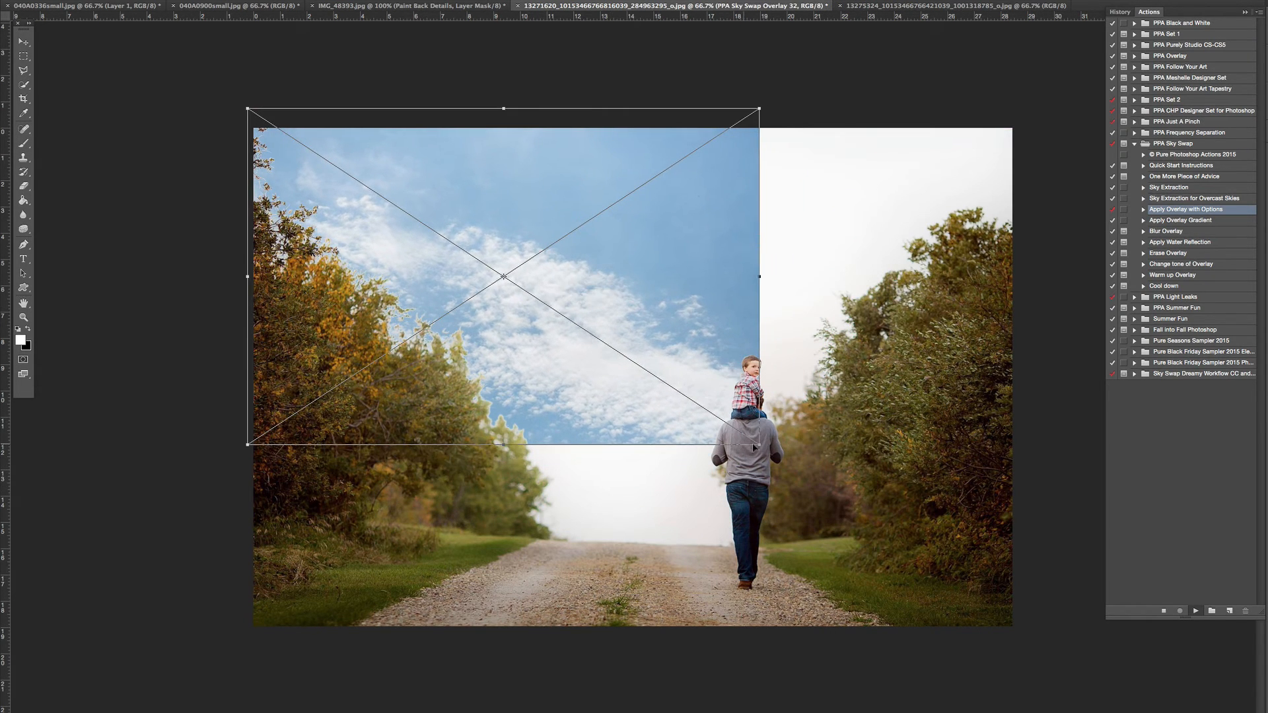
{"action": "left_click_drag", "start_coordinate": [863, 492], "coordinate": [1031, 587]}
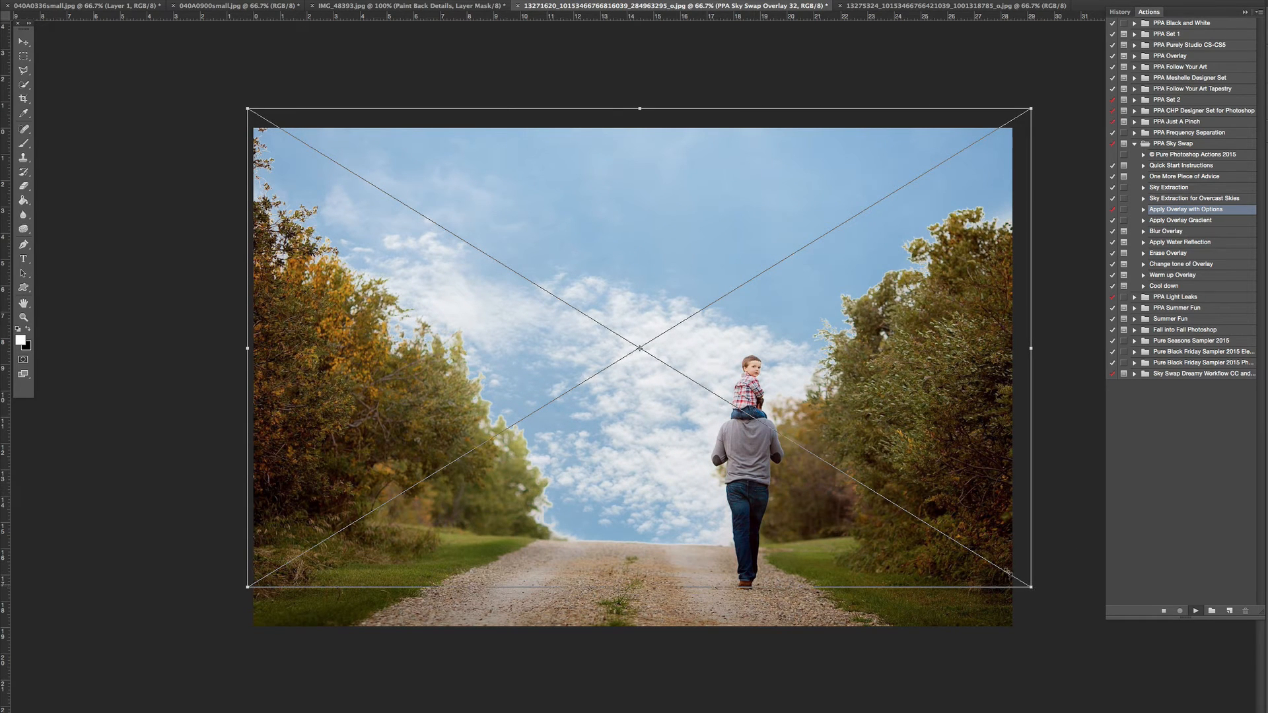
{"action": "right_click", "coordinate": [769, 289]}
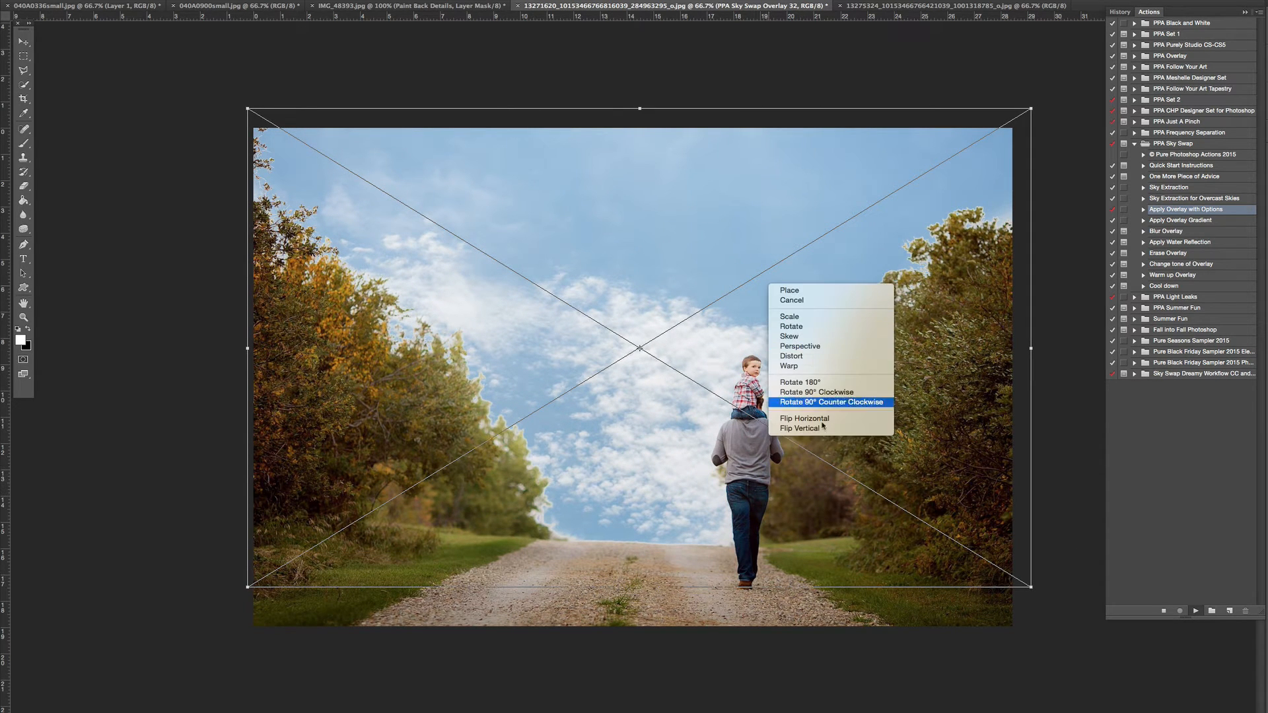
{"action": "left_click", "coordinate": [802, 430]}
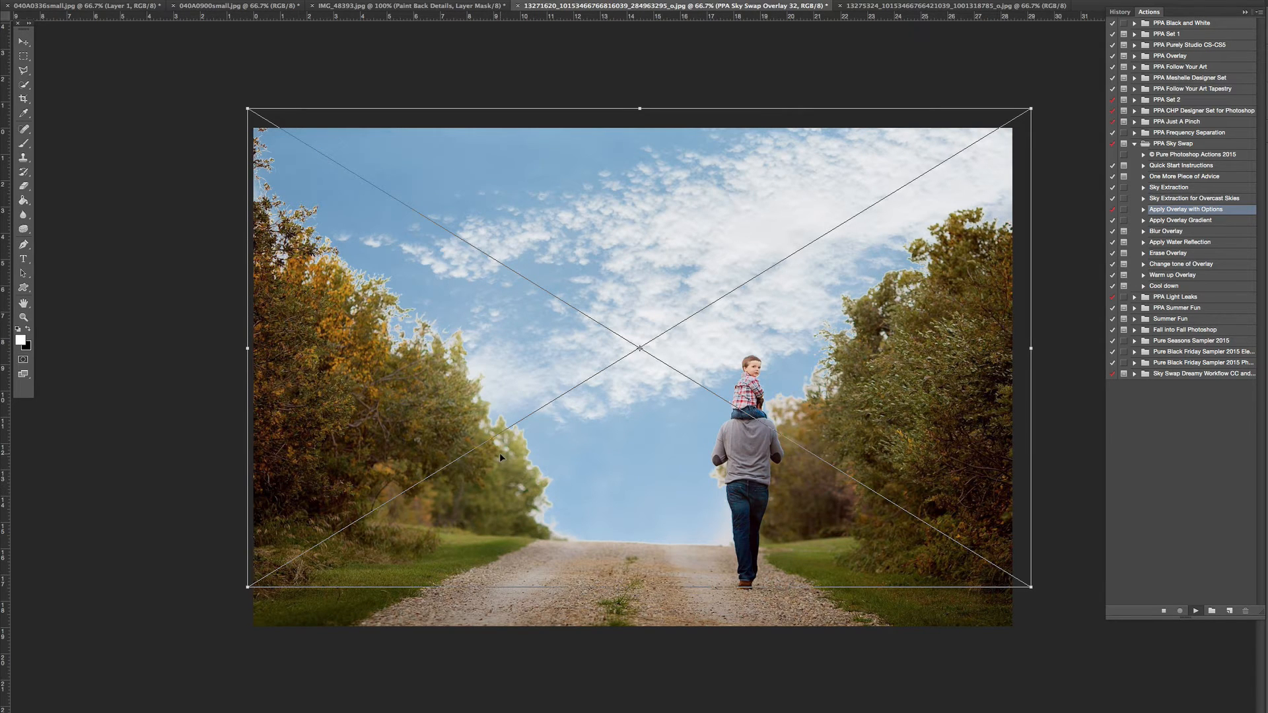
{"action": "key", "text": "Return"}
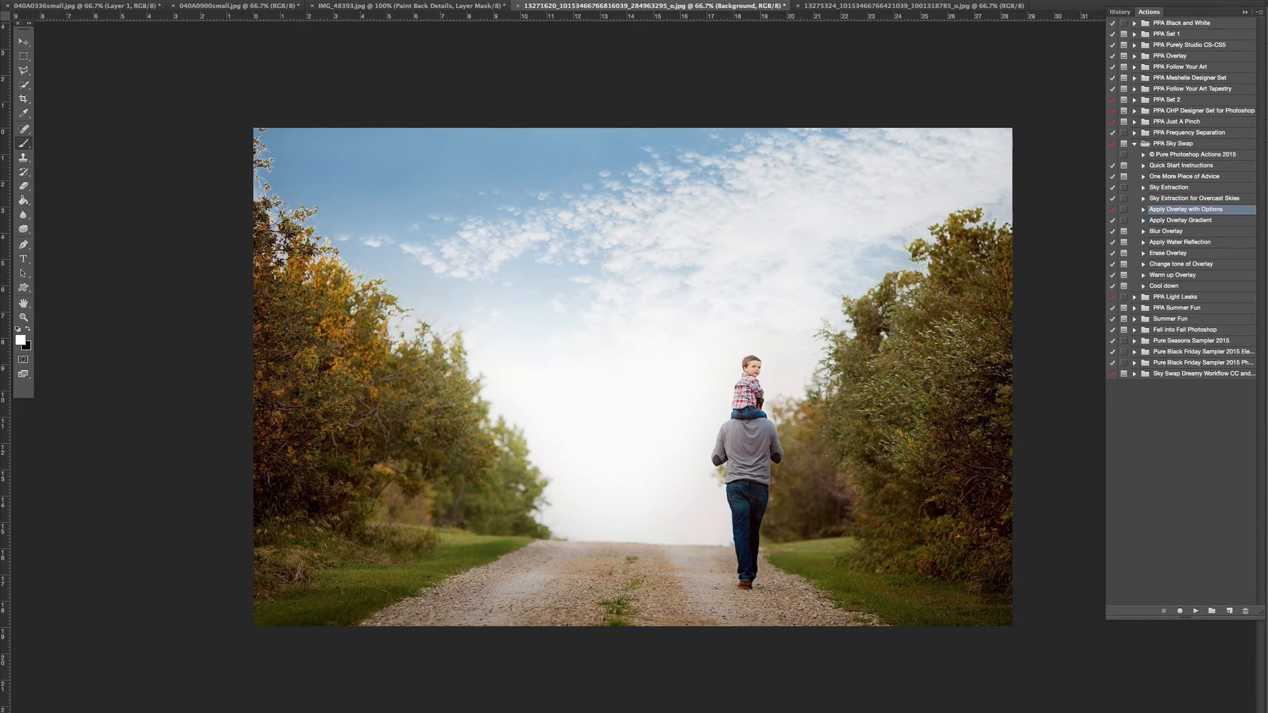
{"action": "left_click_drag", "start_coordinate": [642, 470], "coordinate": [647, 604]}
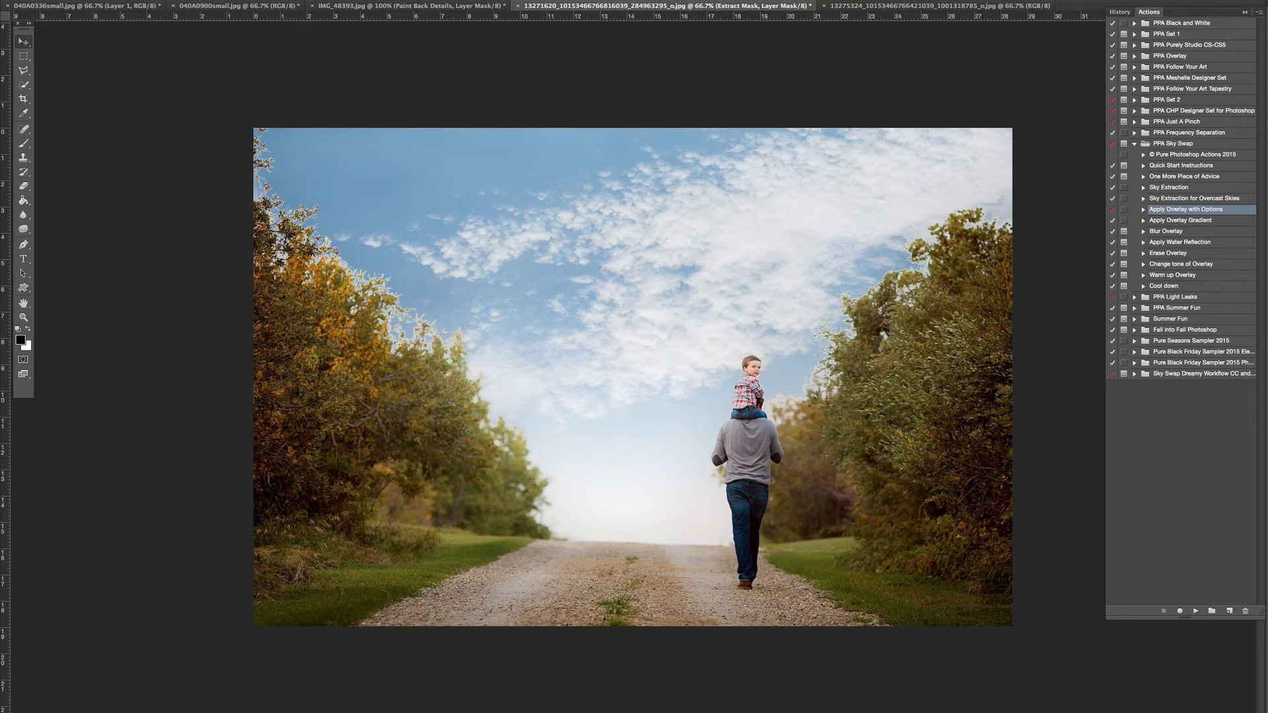
Paint black on the Extract Mask with an enlarged brush along the left and right trees to remove the halo around the blue sky.
{"action": "key", "text": "bracketright"}
{"action": "key", "text": "bracketright"}
{"action": "key", "text": "bracketright"}
{"action": "key", "text": "bracketright"}
{"action": "key", "text": "bracketright"}
{"action": "key", "text": "bracketright"}
{"action": "key", "text": "bracketright"}
{"action": "key", "text": "bracketright"}
{"action": "key", "text": "bracketright"}
{"action": "key", "text": "bracketright"}
{"action": "left_click_drag", "start_coordinate": [255, 71], "coordinate": [396, 317]}
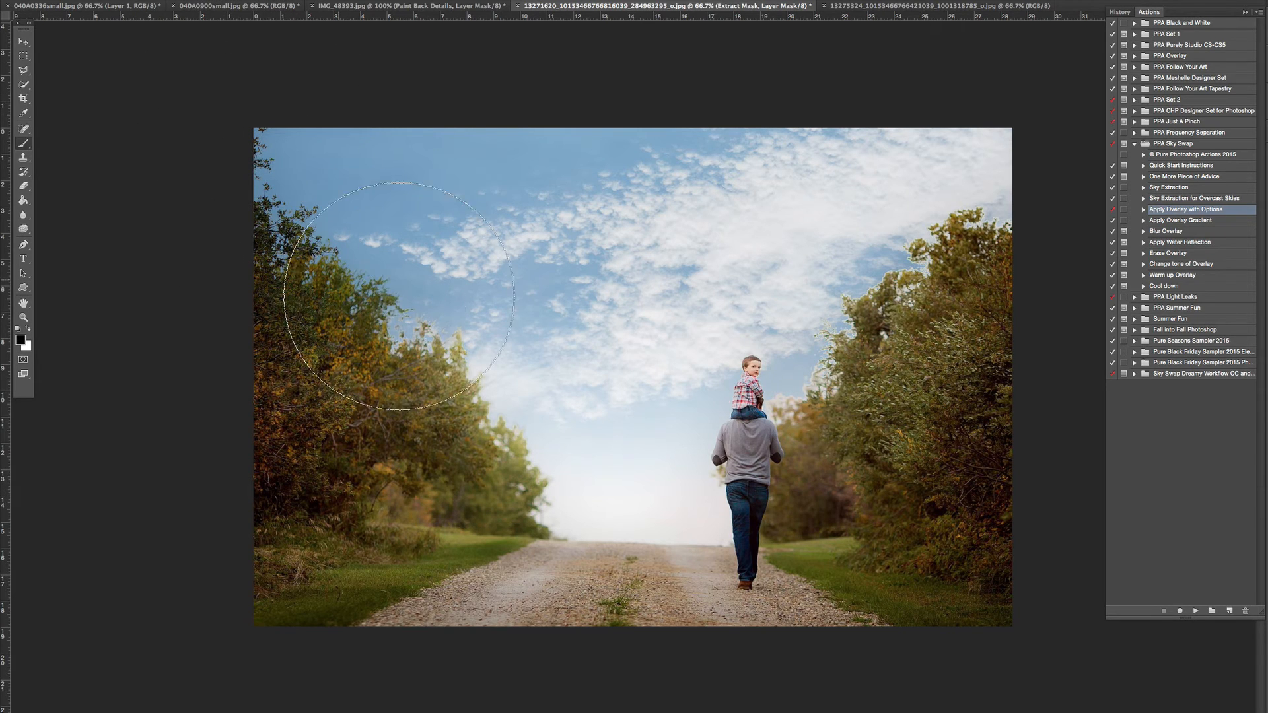
{"action": "left_click_drag", "start_coordinate": [1057, 170], "coordinate": [845, 333]}
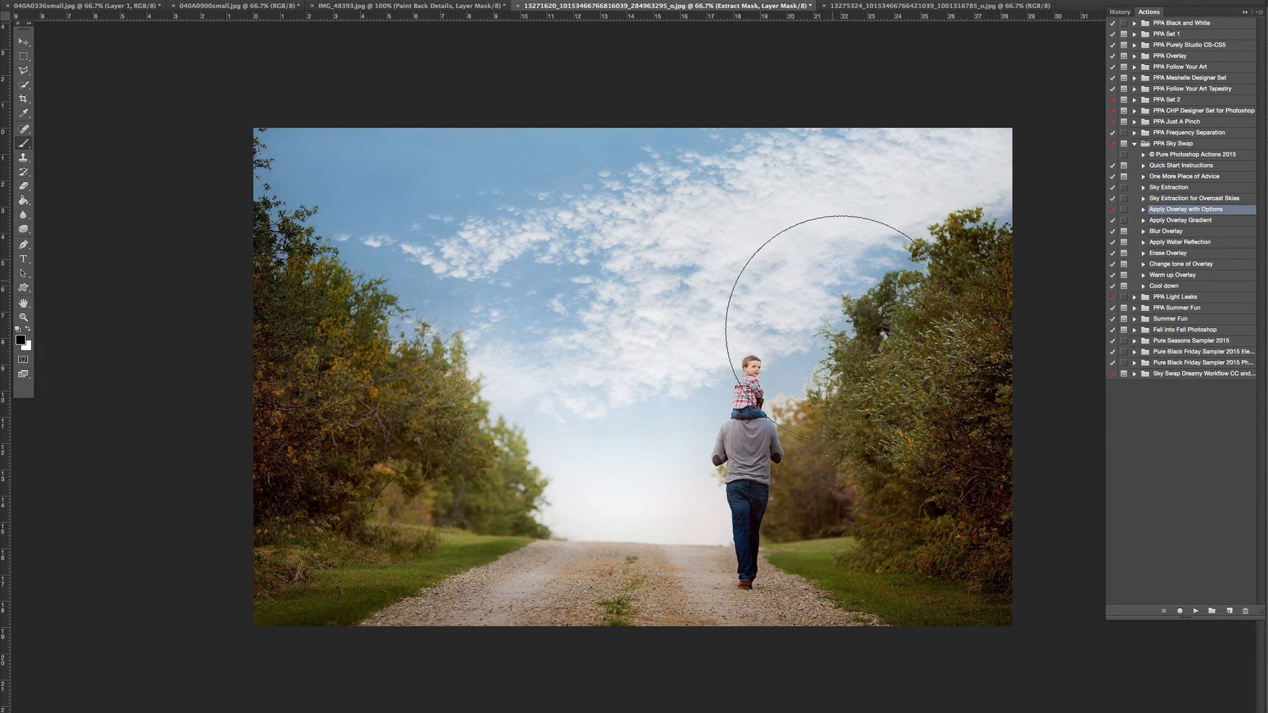
Paint black on the Extract Mask with a much smaller brush in the sky area just beside the boy and his father.
{"action": "key", "text": "bracketleft"}
{"action": "key", "text": "bracketleft"}
{"action": "key", "text": "bracketleft"}
{"action": "key", "text": "bracketleft"}
{"action": "key", "text": "bracketleft"}
{"action": "key", "text": "bracketleft"}
{"action": "key", "text": "bracketleft"}
{"action": "mouse_move", "coordinate": [812, 383]}
{"action": "left_mouse_down"}
{"action": "mouse_move", "coordinate": [815, 348]}
{"action": "mouse_move", "coordinate": [795, 403]}
{"action": "left_mouse_up"}
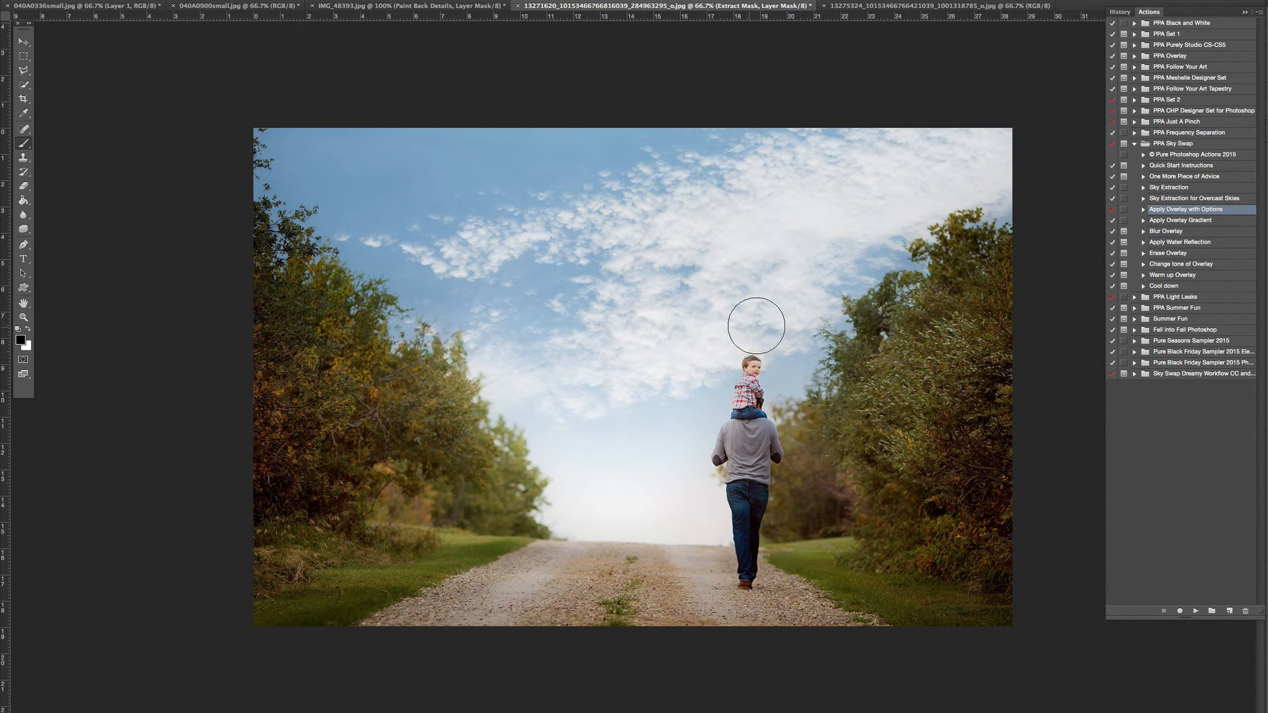
Paint white on the Paint Back Details mask over the boy's head with a small brush to restore his details.
{"action": "key", "text": "x"}
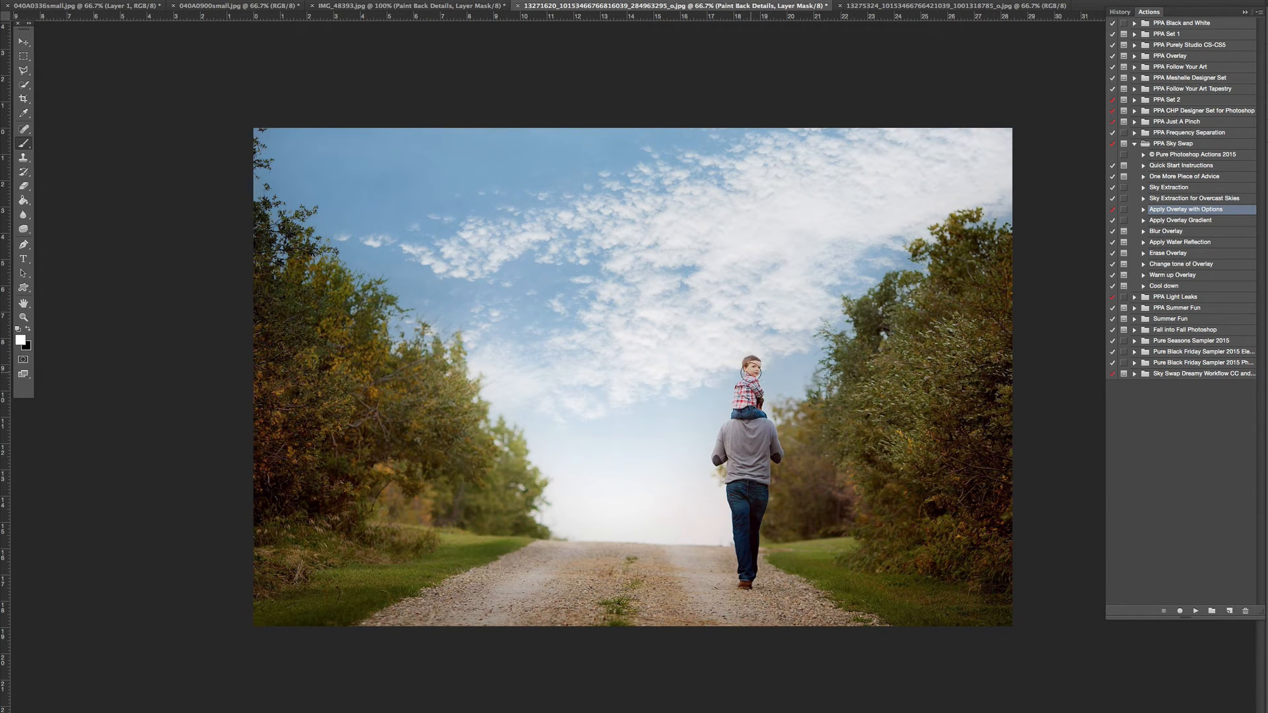
{"action": "key", "text": "["}
{"action": "left_click_drag", "start_coordinate": [753, 365], "coordinate": [755, 371]}
{"action": "key", "text": "x"}
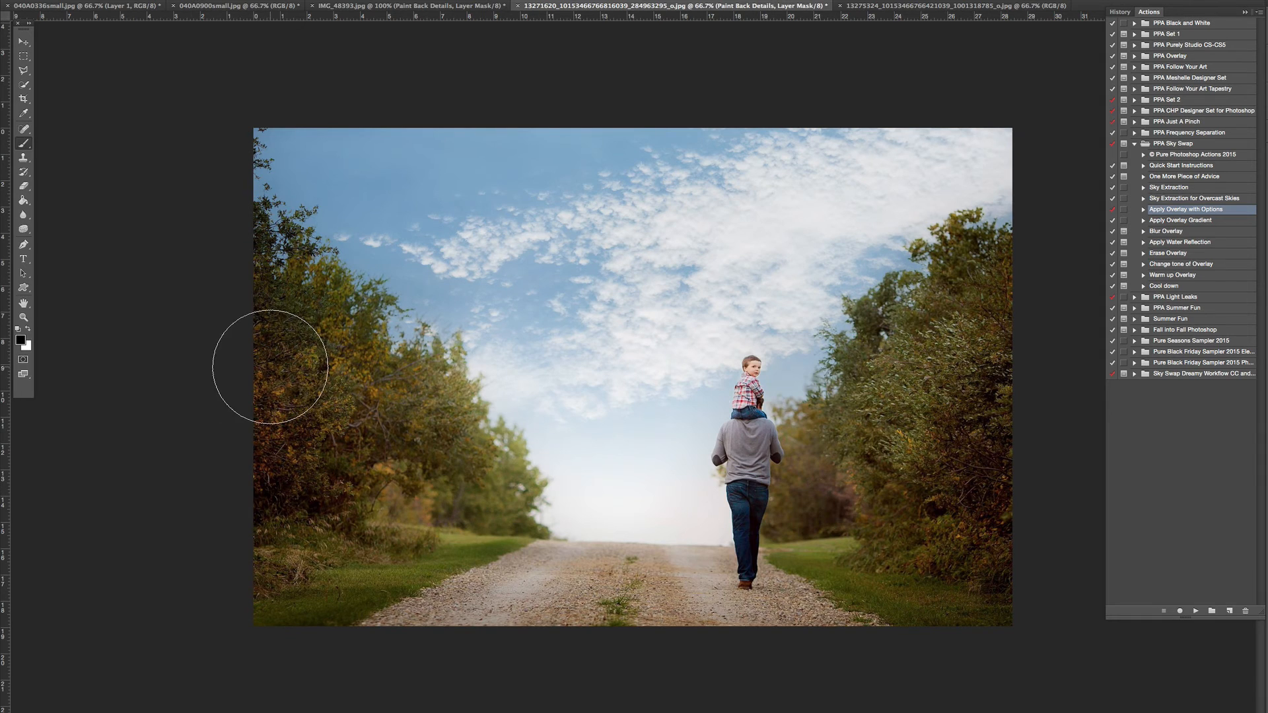
{"action": "key", "text": "x"}
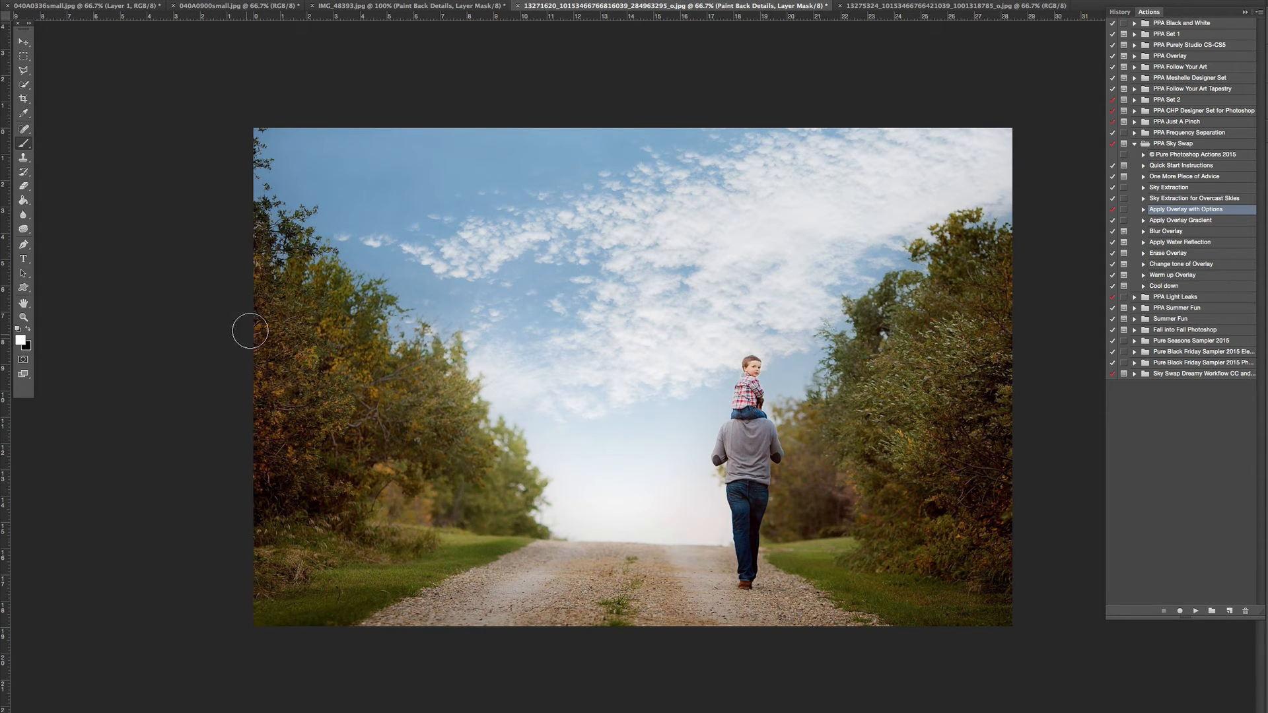
{"action": "key", "text": "bracketleft"}
{"action": "key", "text": "bracketleft"}
{"action": "key", "text": "bracketleft"}
{"action": "key", "text": "bracketleft"}
{"action": "key", "text": "bracketleft"}
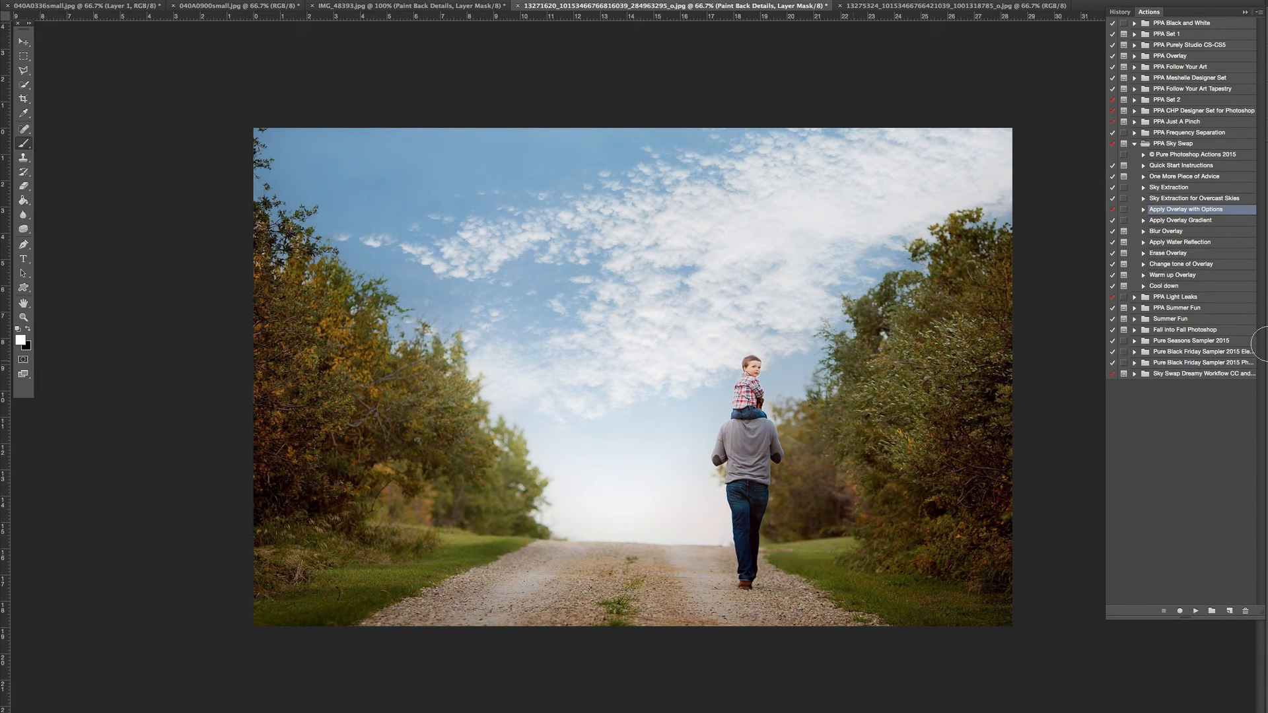
Run the Blur Overlay action on the Sky Layer with a Gaussian Blur radius of 2.1 pixels.
{"action": "left_click", "coordinate": [1267, 344]}
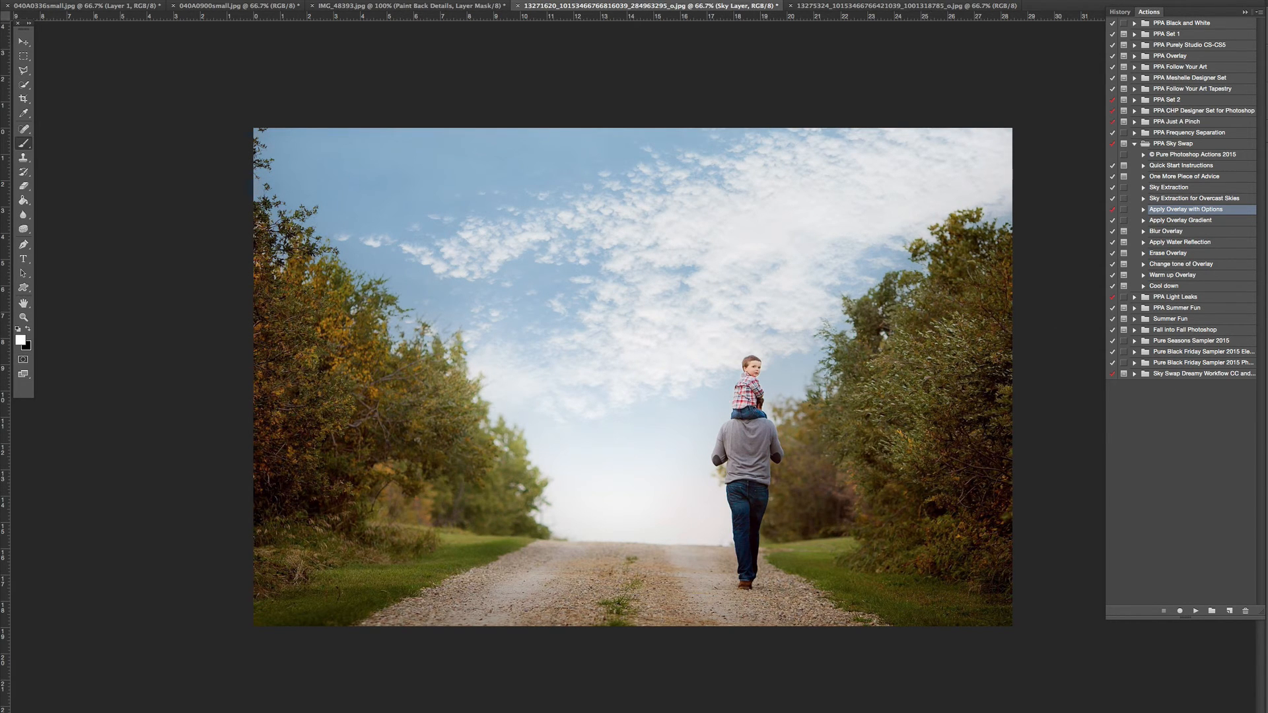
{"action": "left_click", "coordinate": [1173, 232]}
{"action": "left_click", "coordinate": [1193, 612]}
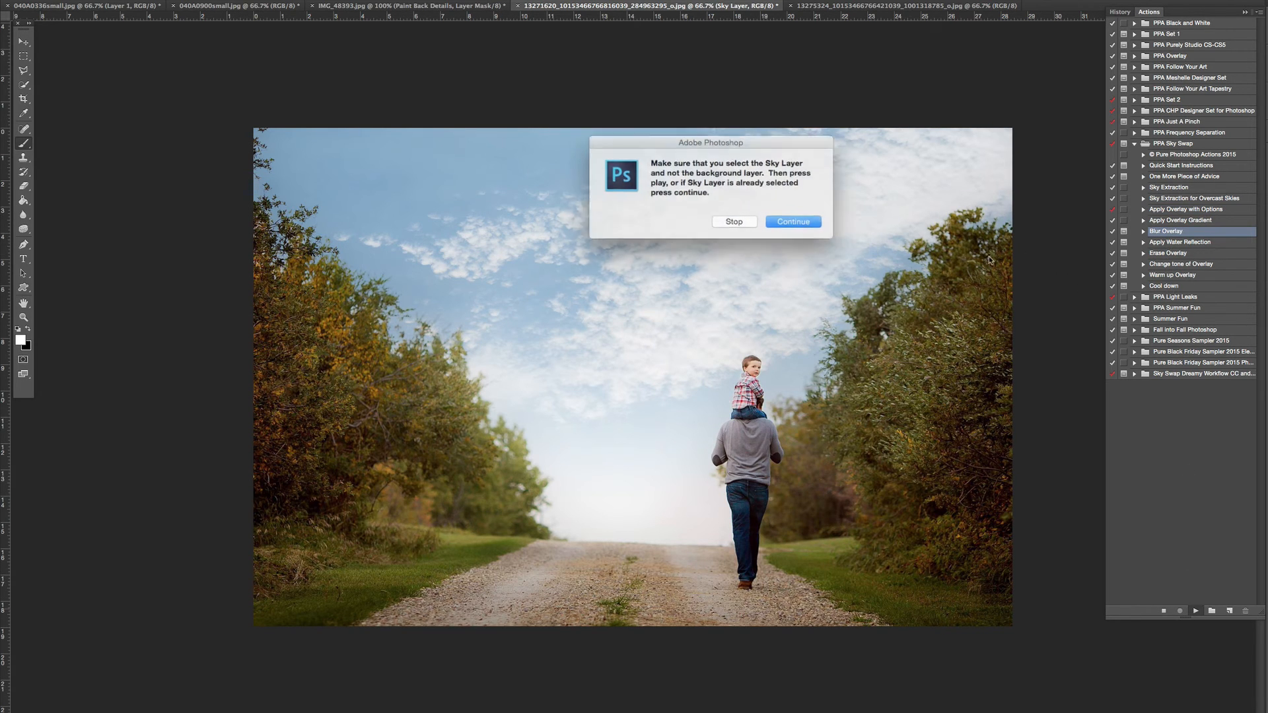
{"action": "left_click", "coordinate": [791, 218]}
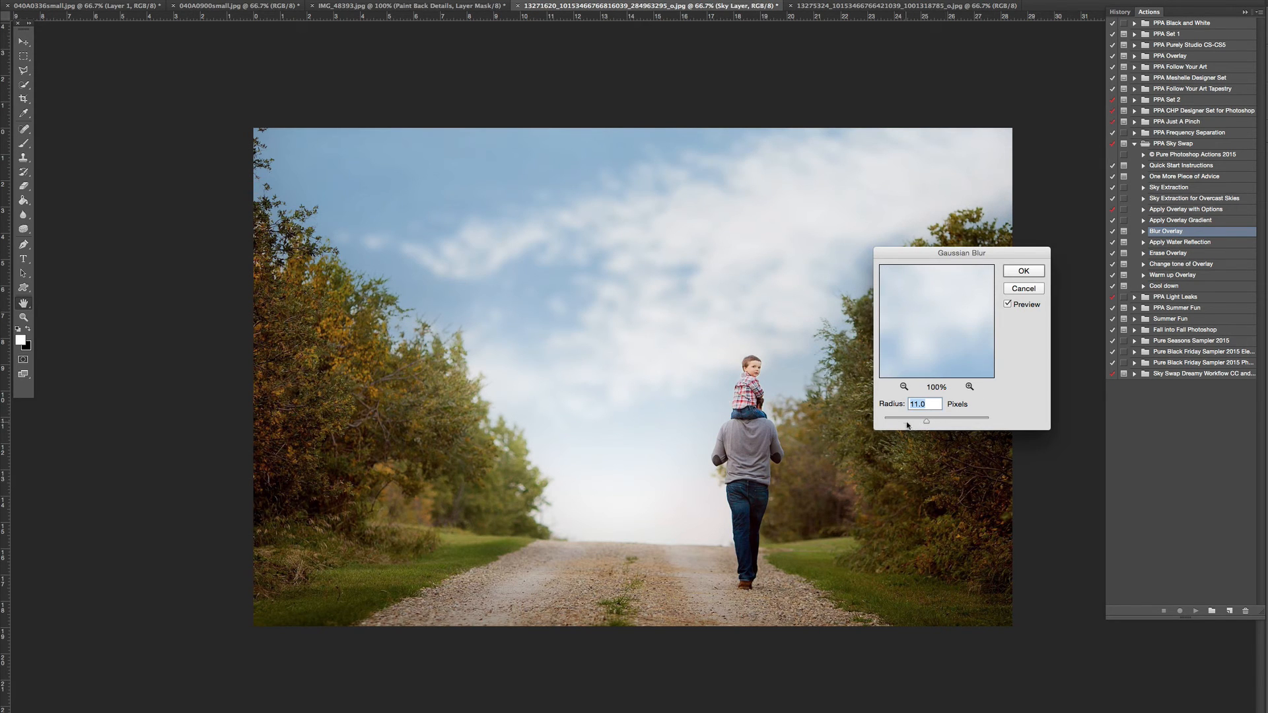
{"action": "left_click", "coordinate": [905, 423]}
{"action": "left_click_drag", "start_coordinate": [905, 423], "coordinate": [898, 425]}
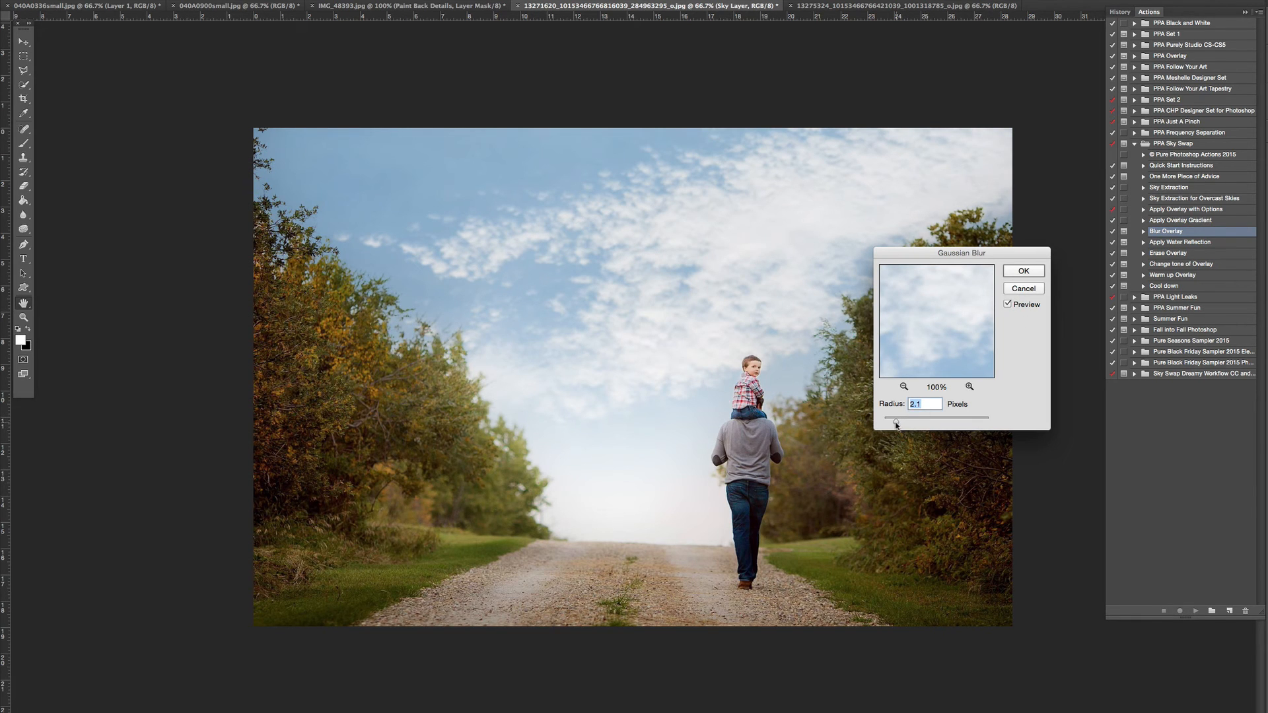
{"action": "left_click", "coordinate": [1023, 270]}
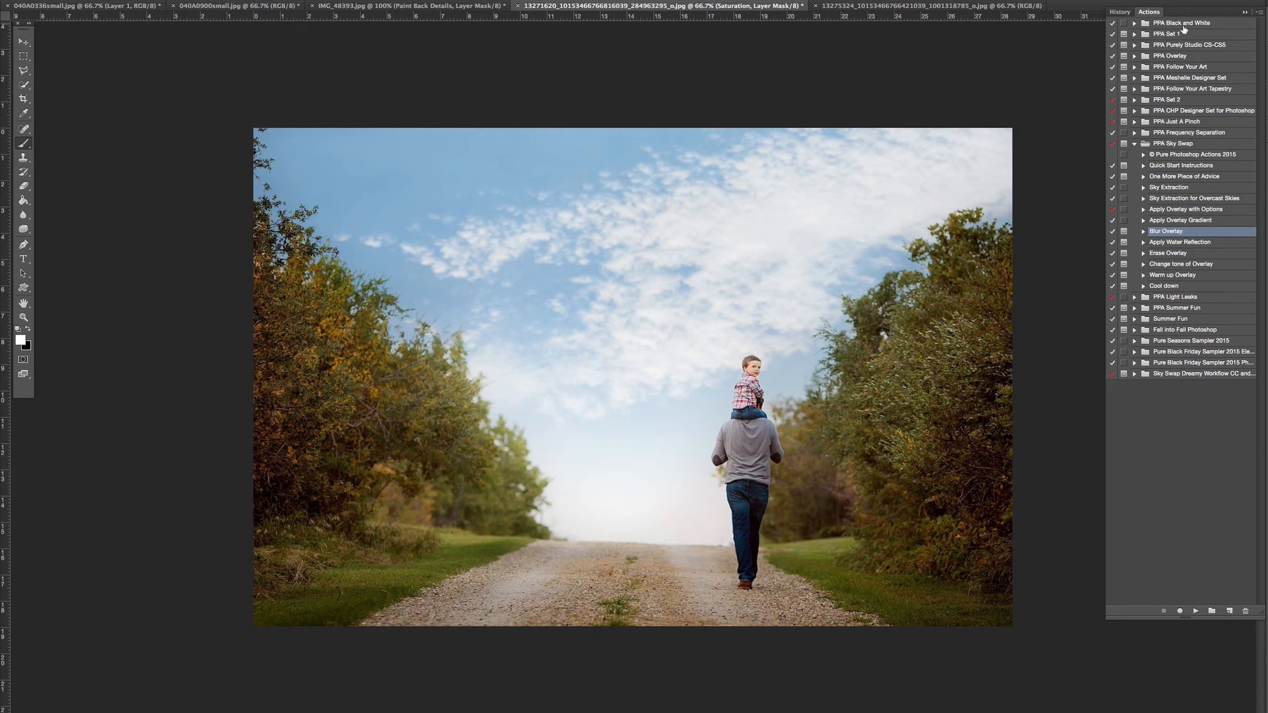
Save the blue sky edit as a new history snapshot and compare it with Snapshot 1.
{"action": "left_click", "coordinate": [1120, 12]}
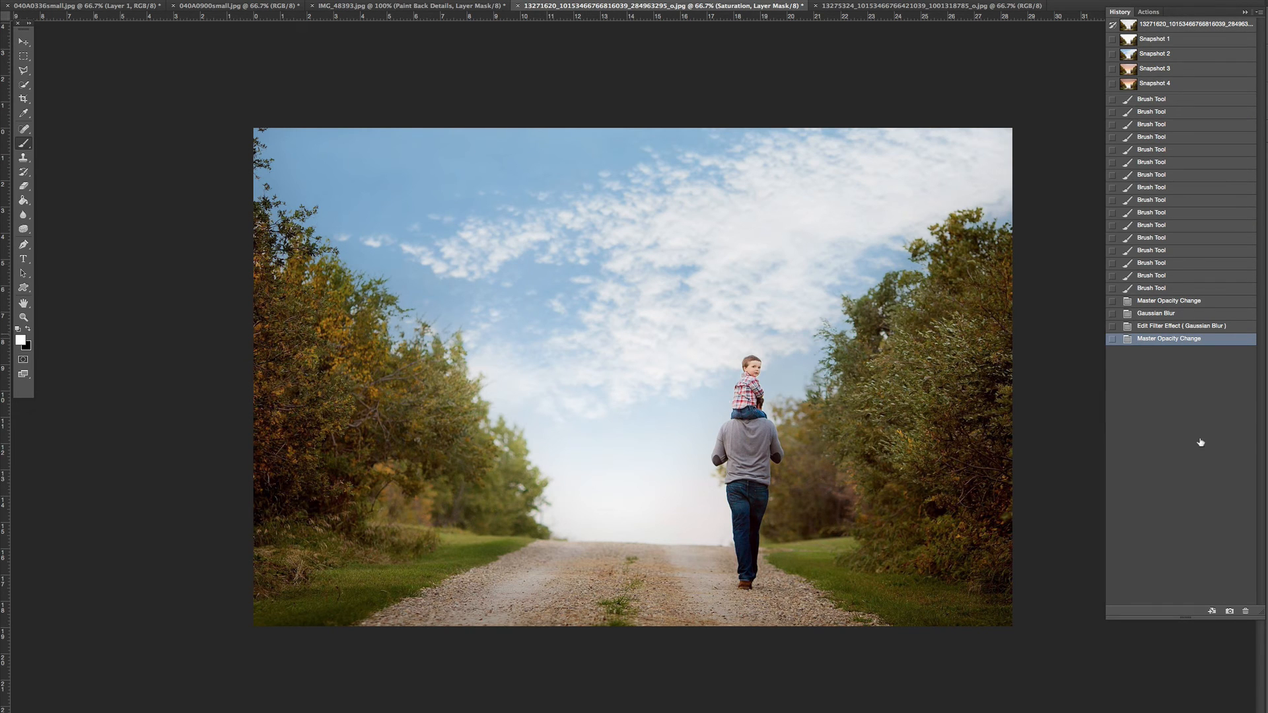
{"action": "left_click", "coordinate": [1229, 611]}
{"action": "left_click", "coordinate": [1186, 40]}
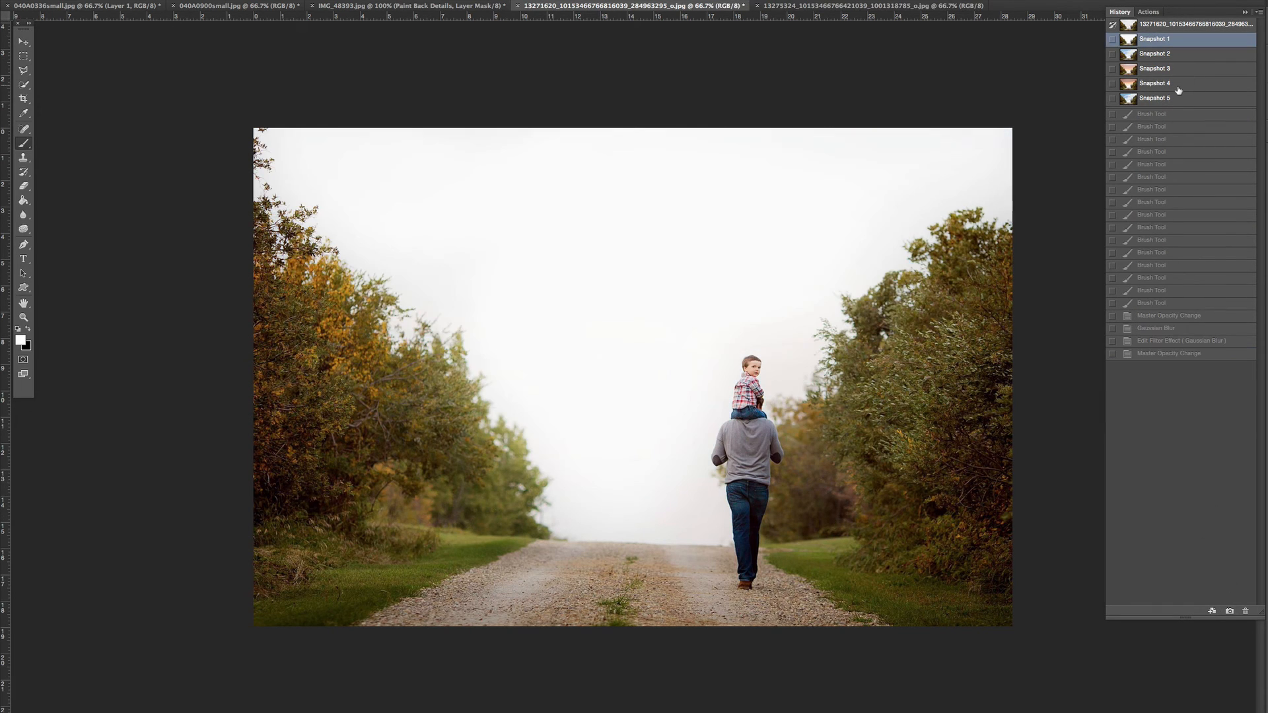
{"action": "left_click", "coordinate": [1174, 88]}
{"action": "left_click", "coordinate": [1179, 101]}
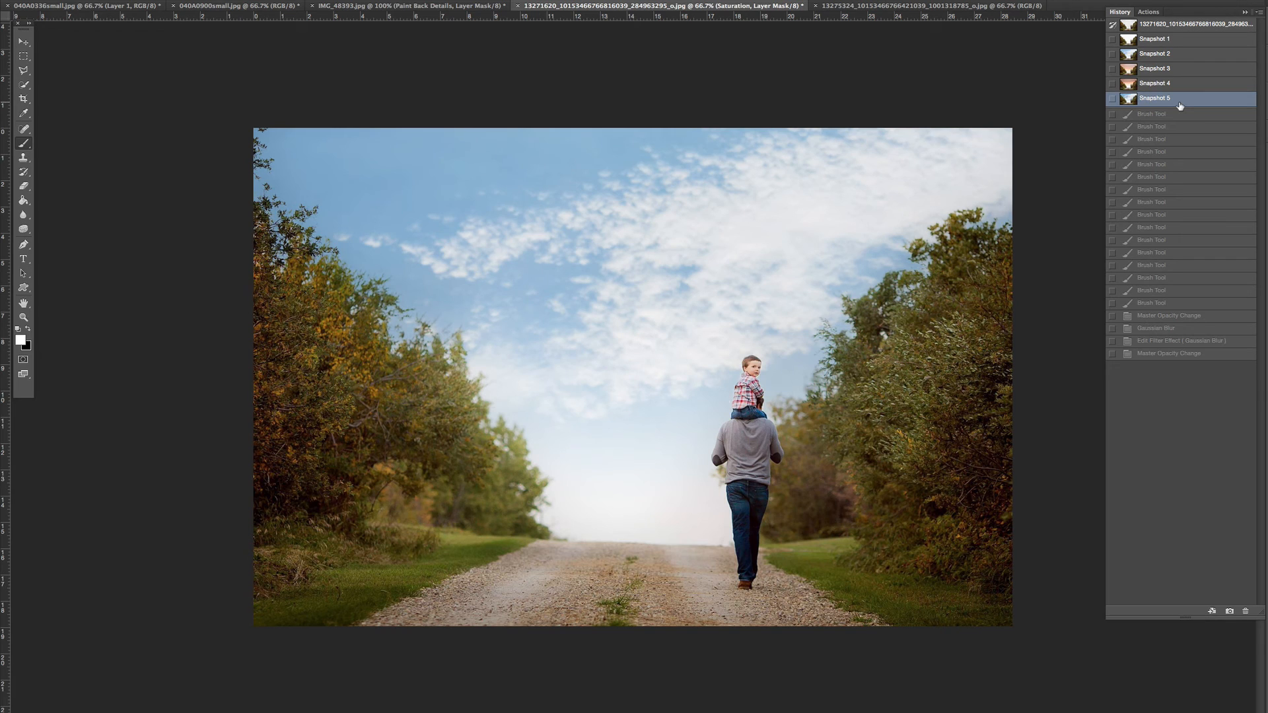